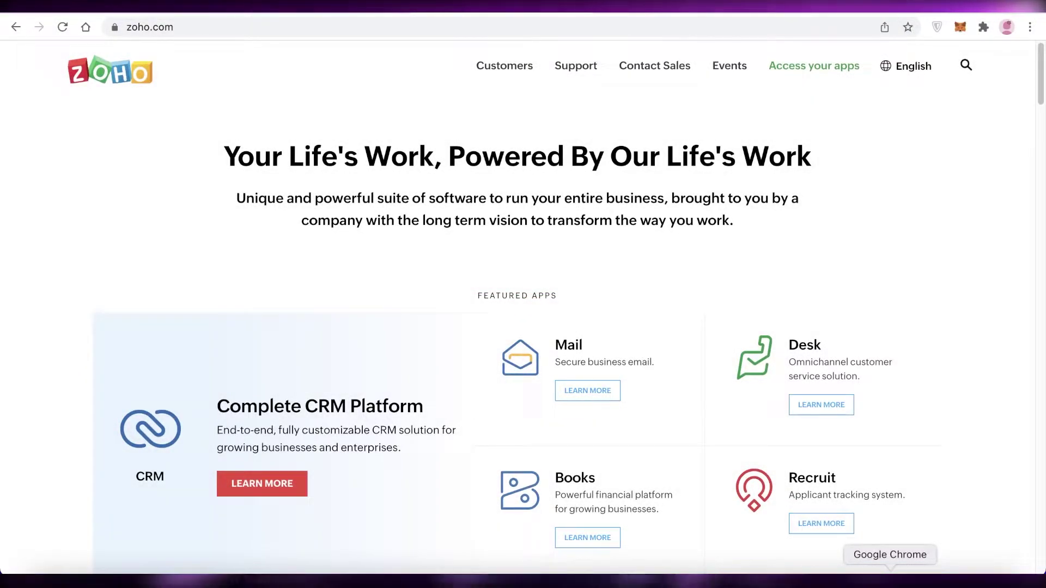
# Browse the Zoho website and open the Zoho Desk product page via LEARN MORE.
pyautogui.scroll(-15, 906, 359)
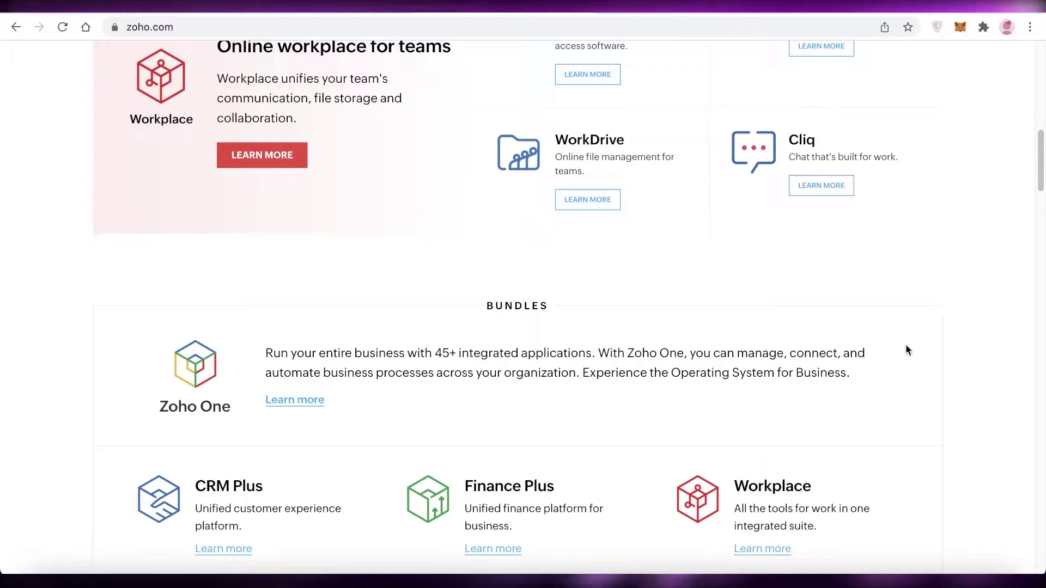
pyautogui.scroll(-7, 866, 267)
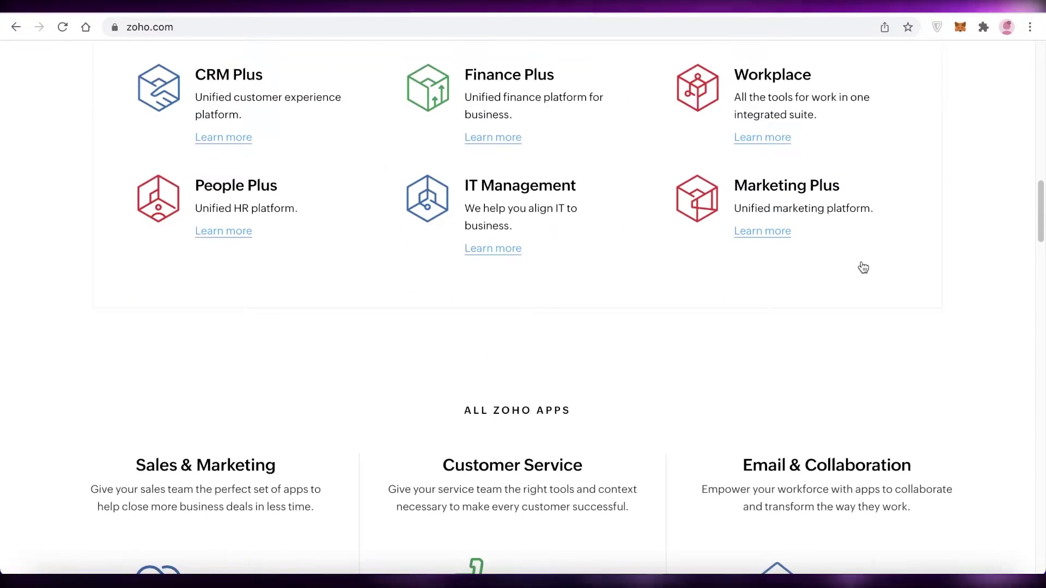
pyautogui.scroll(-10, 863, 267)
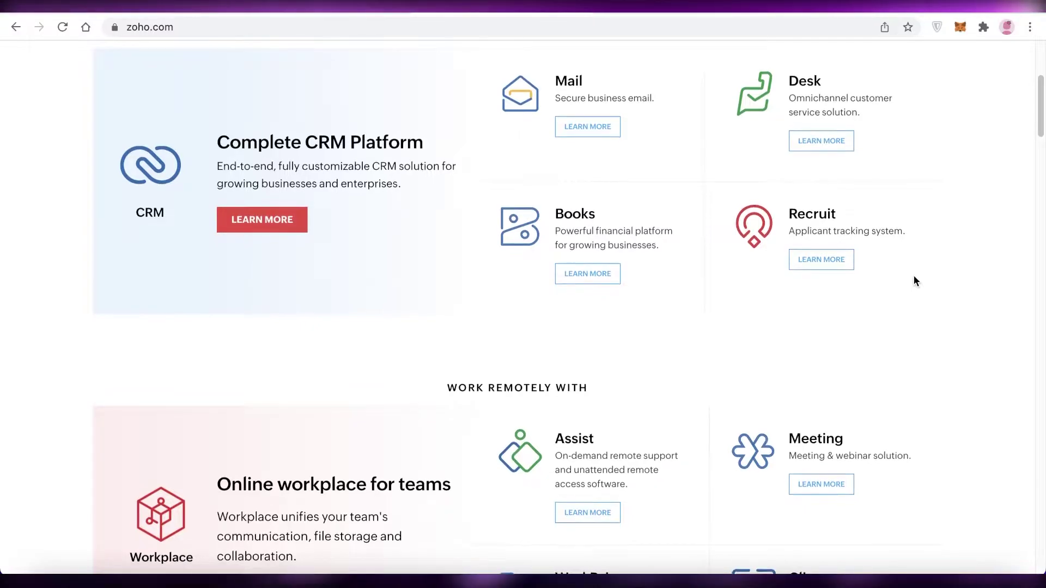
pyautogui.scroll(2, 914, 275)
pyautogui.scroll(3, 932, 281)
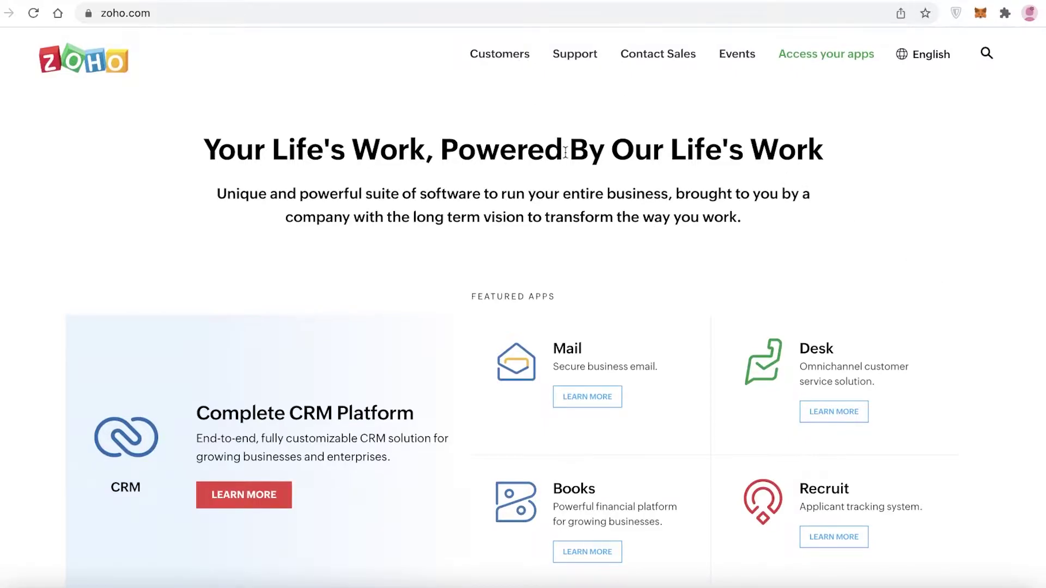
pyautogui.scroll(-2, 566, 155)
pyautogui.scroll(2, 568, 158)
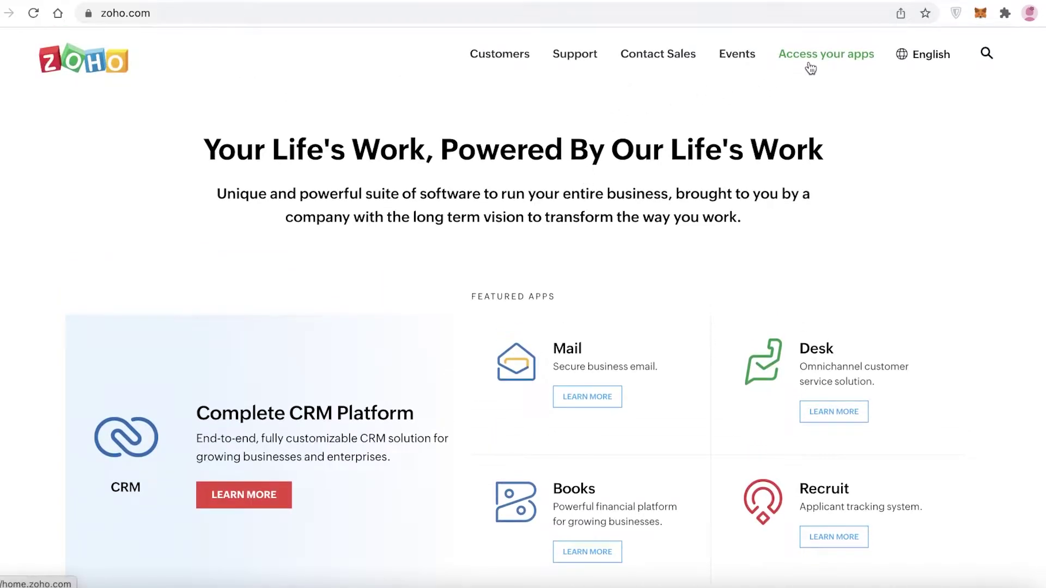
pyautogui.scroll(-5, 801, 400)
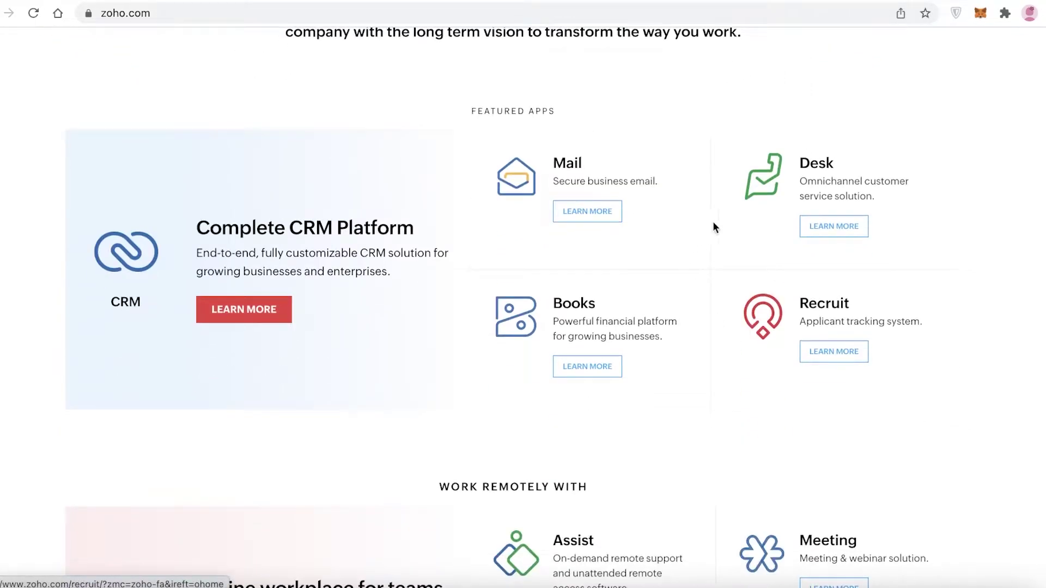
pyautogui.click(850, 242)
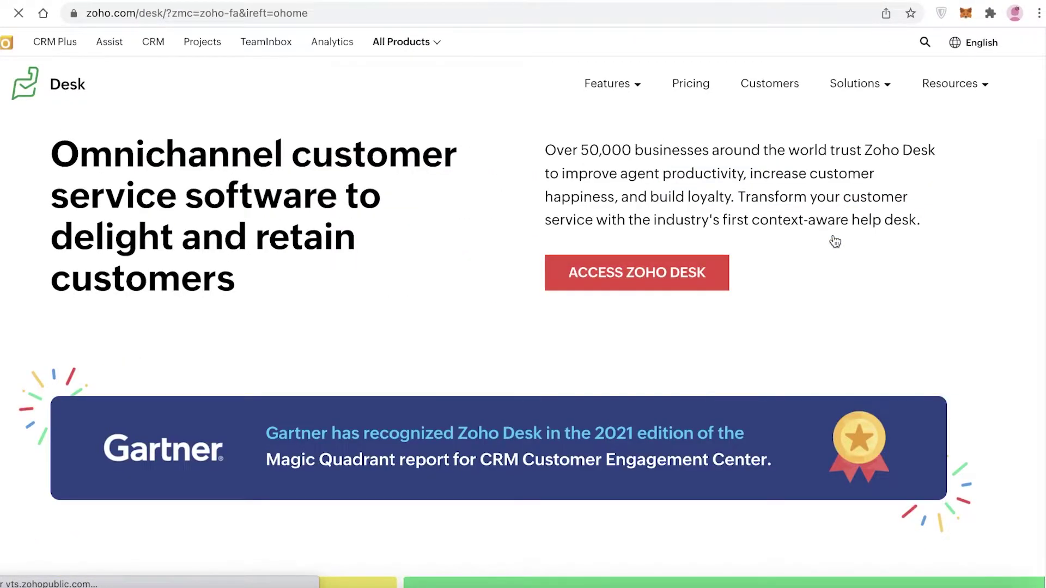
# Go to the Zoho Desk free-trial sign-up page with ACCESS ZOHO DESK.
pyautogui.scroll(-20, 833, 238)
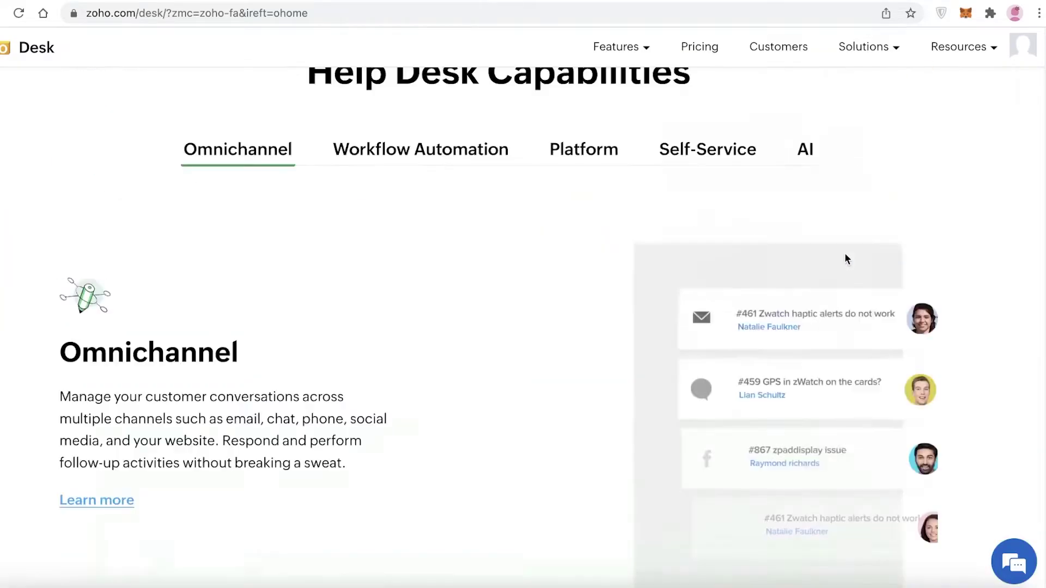
pyautogui.scroll(20, 845, 253)
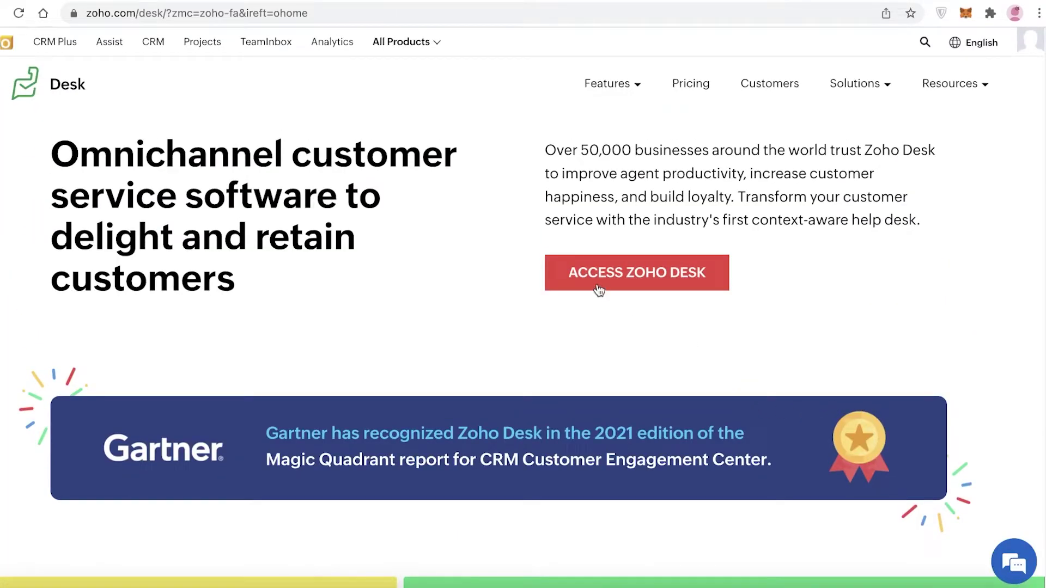
pyautogui.click(599, 286)
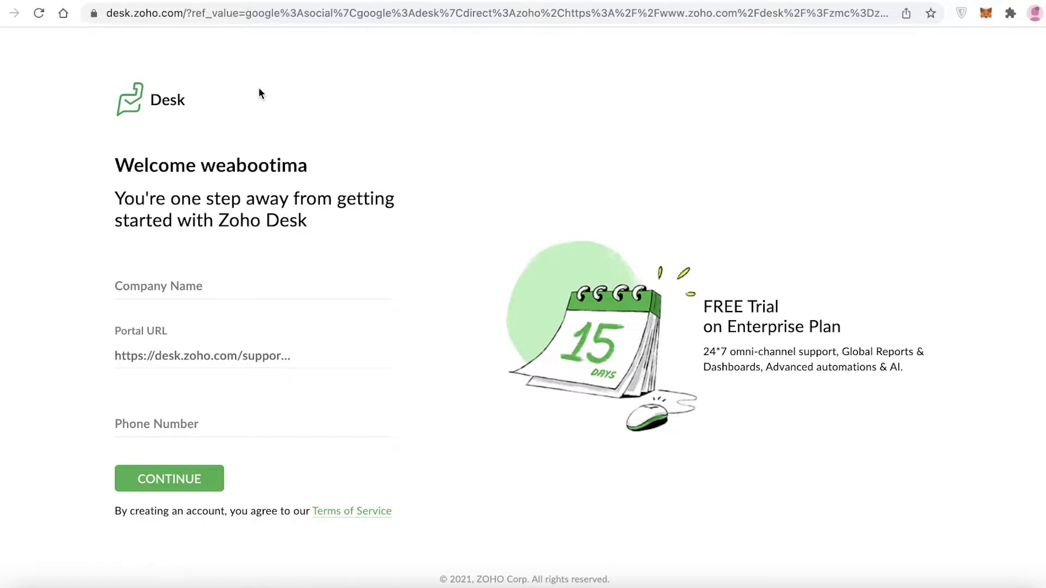
# Enter company name 'Shoe Store', keep the shoestore portal URL, autofill the phone, and submit.
pyautogui.click(213, 285)
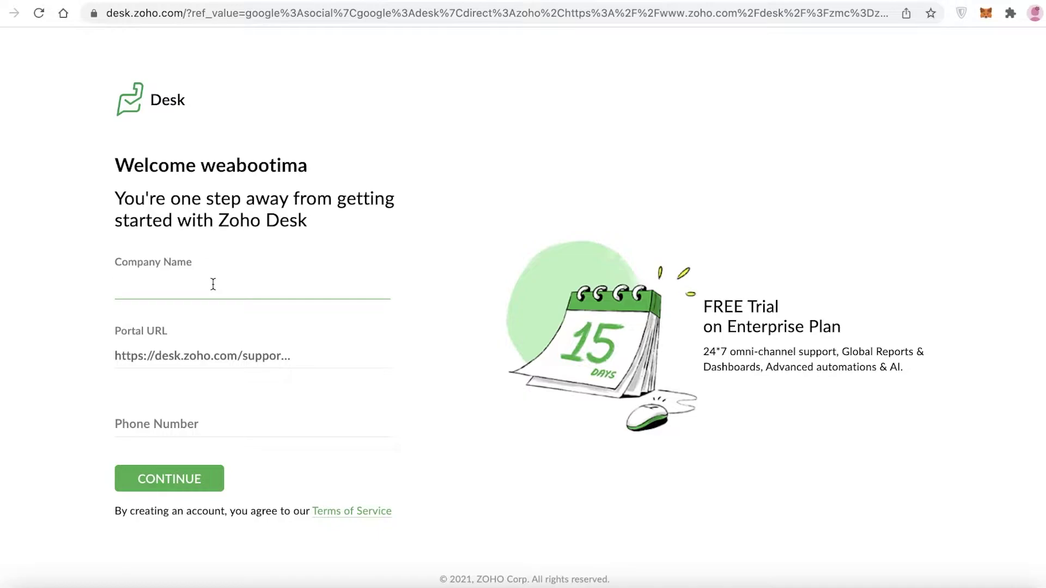
pyautogui.write('Shoe Store')
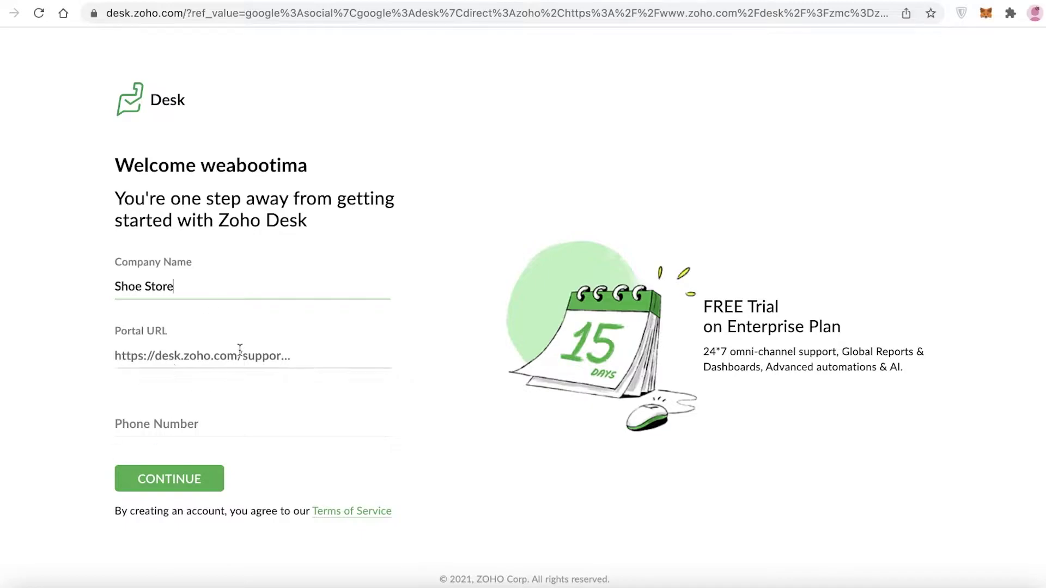
pyautogui.click(240, 350)
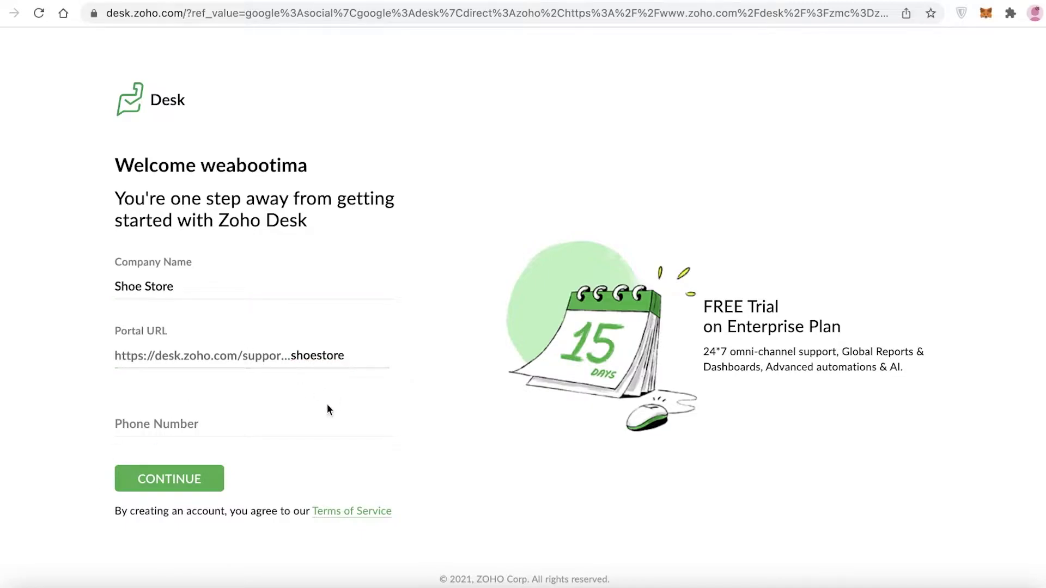
pyautogui.click(314, 419)
pyautogui.click(472, 365)
pyautogui.click(181, 474)
pyautogui.press('Return')
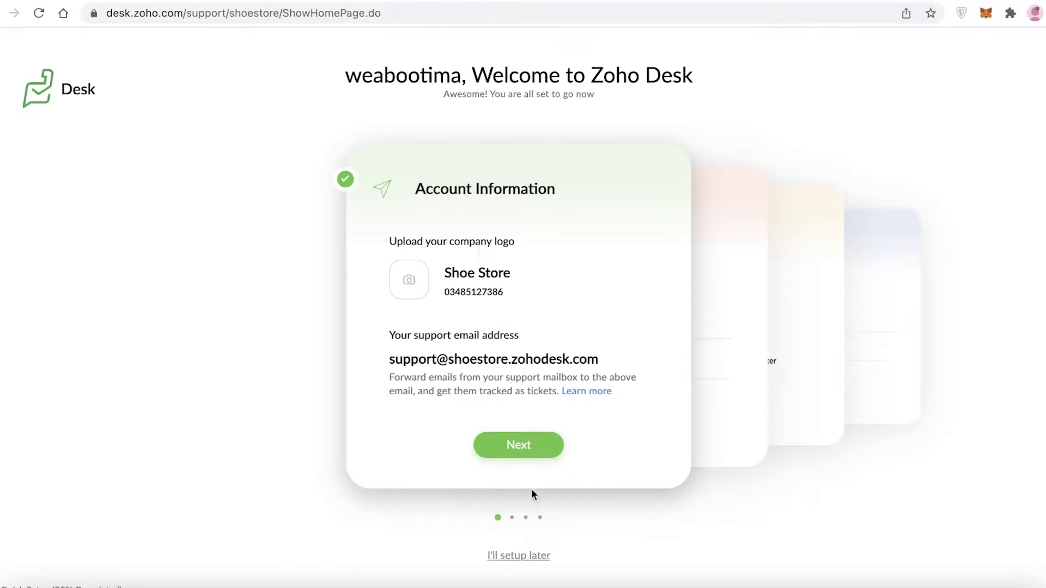
# Invite one agent by filling in the agent's name and e-mail address.
pyautogui.click(511, 443)
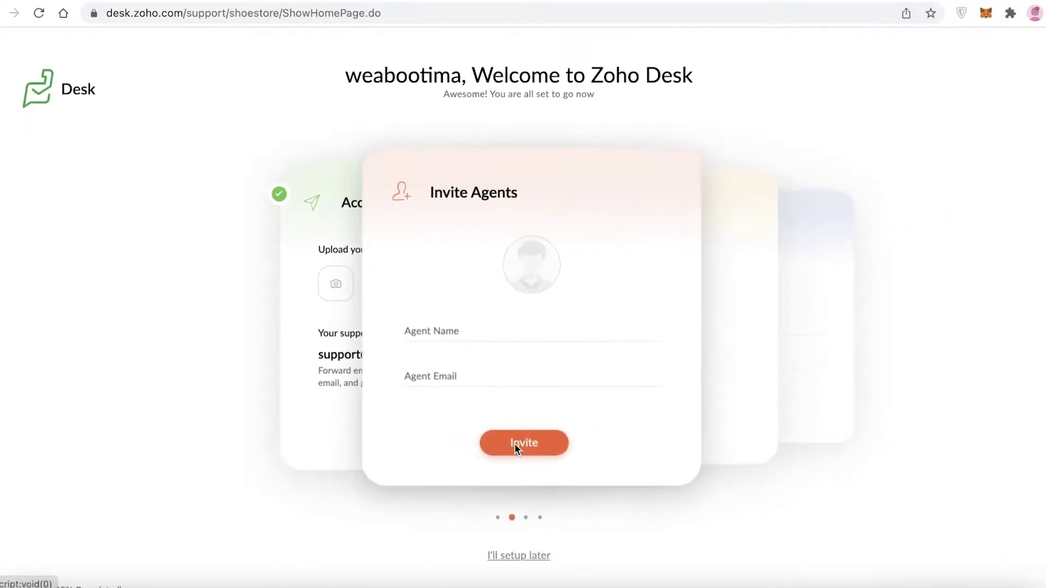
pyautogui.click(448, 330)
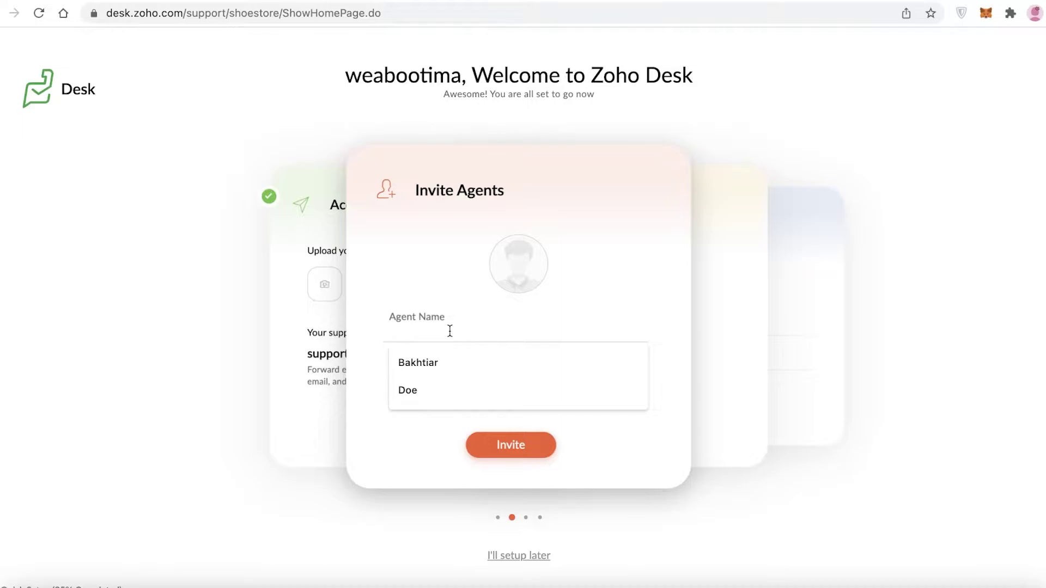
pyautogui.click(431, 390)
pyautogui.click(432, 372)
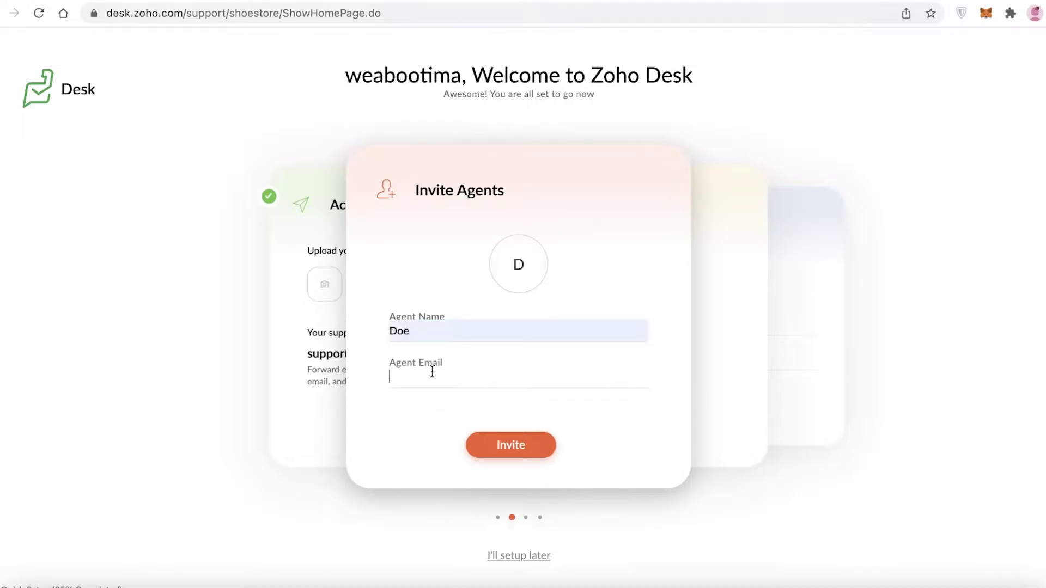
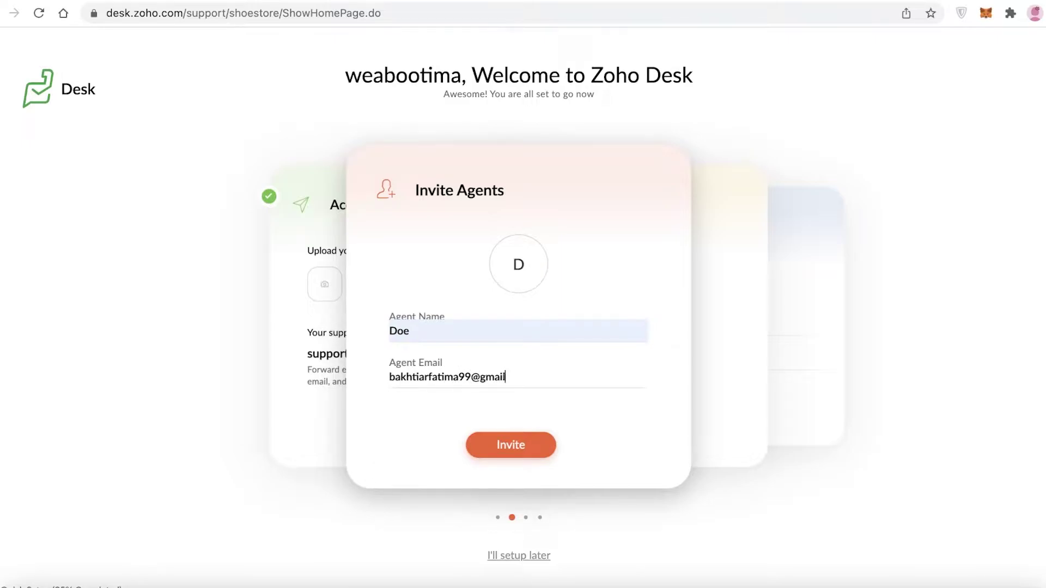
pyautogui.click(529, 446)
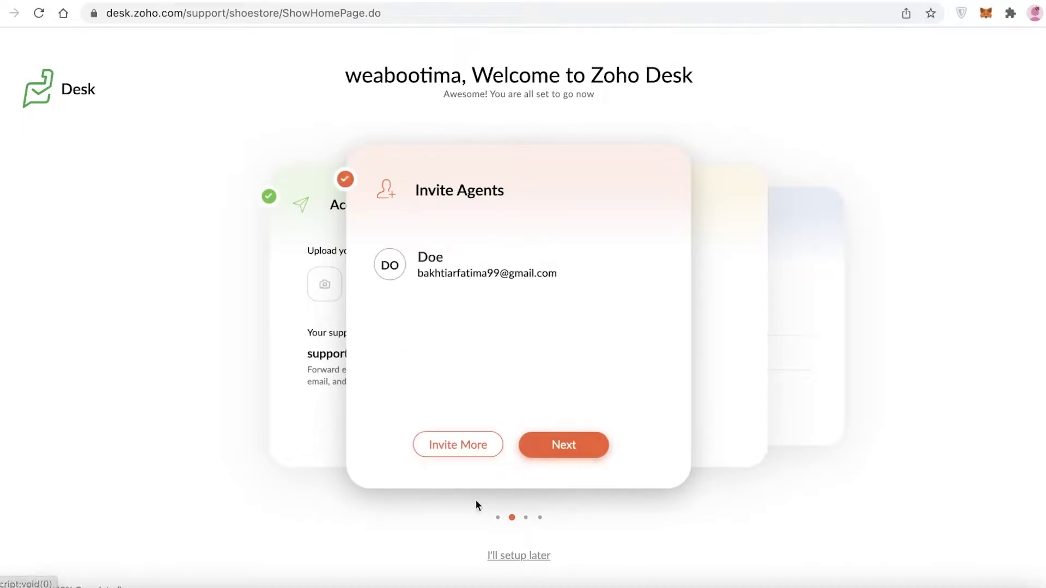
# Skip the Channels and CRM setup pages and finish with GET STARTED.
pyautogui.click(514, 448)
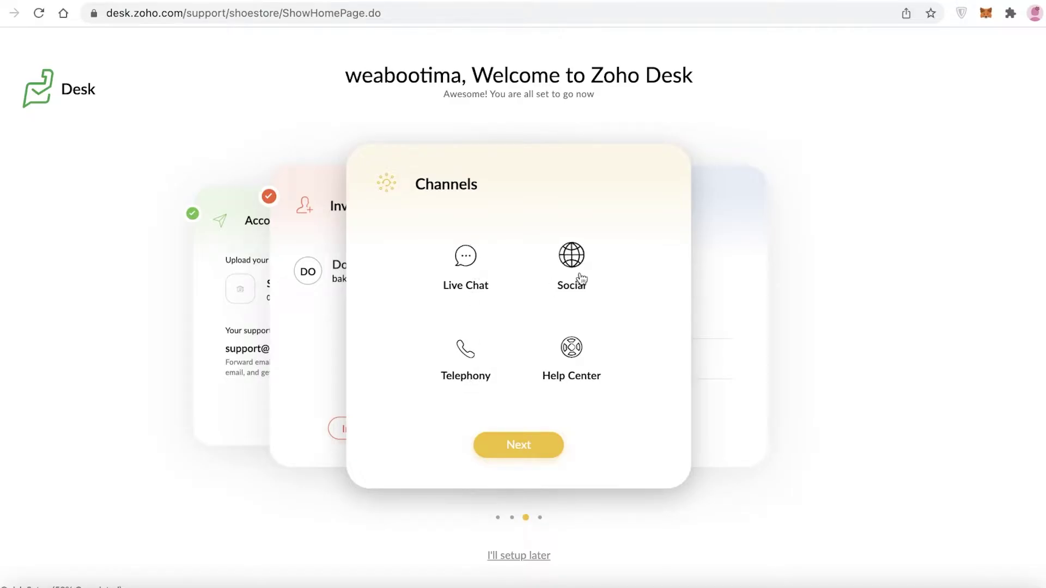
pyautogui.click(505, 447)
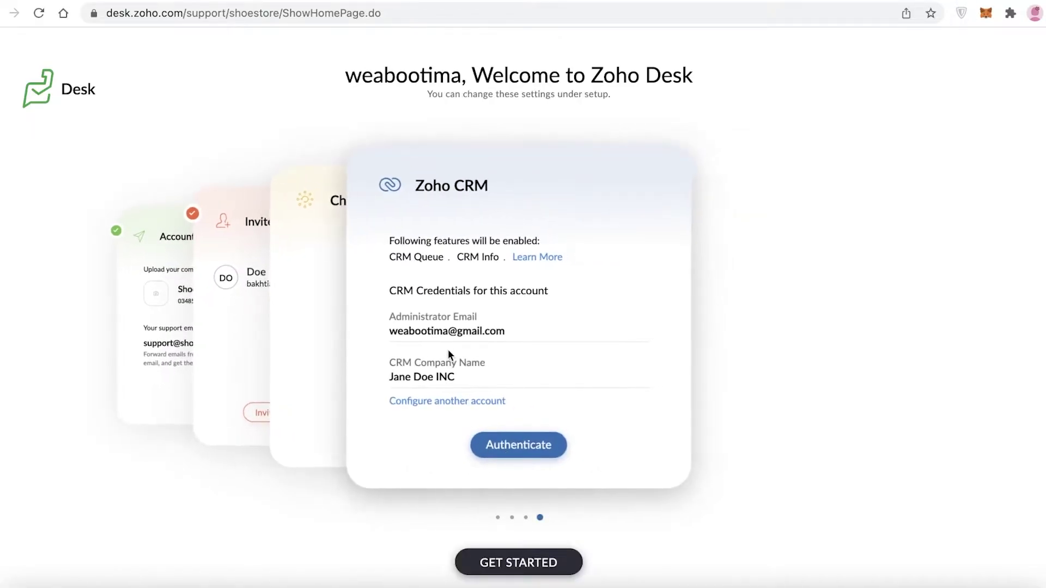
pyautogui.click(522, 566)
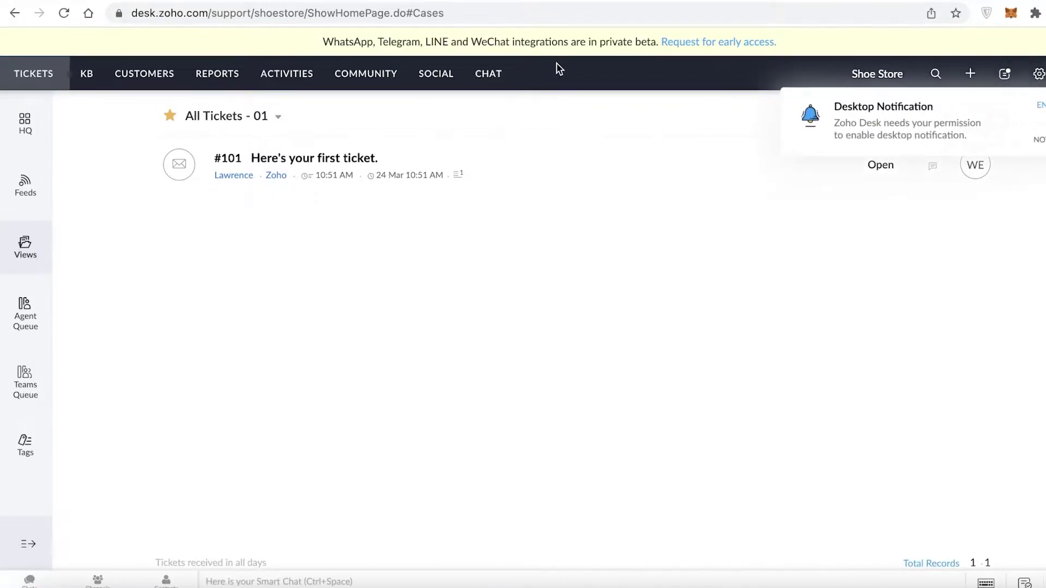
# View the HQ dashboard, dismiss the desktop notification request, check Feeds, and return to Views.
pyautogui.click(15, 121)
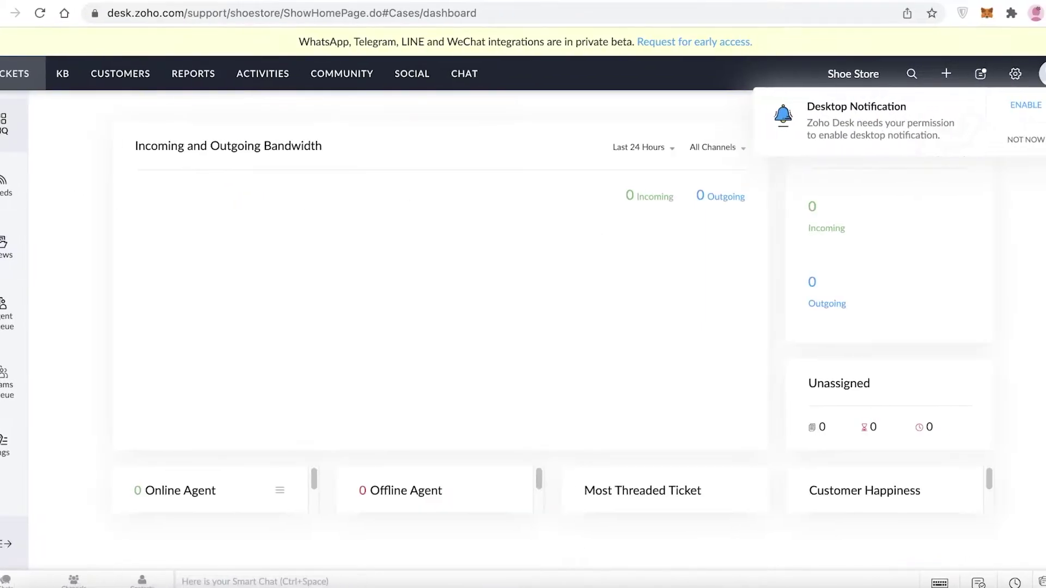
pyautogui.click(971, 150)
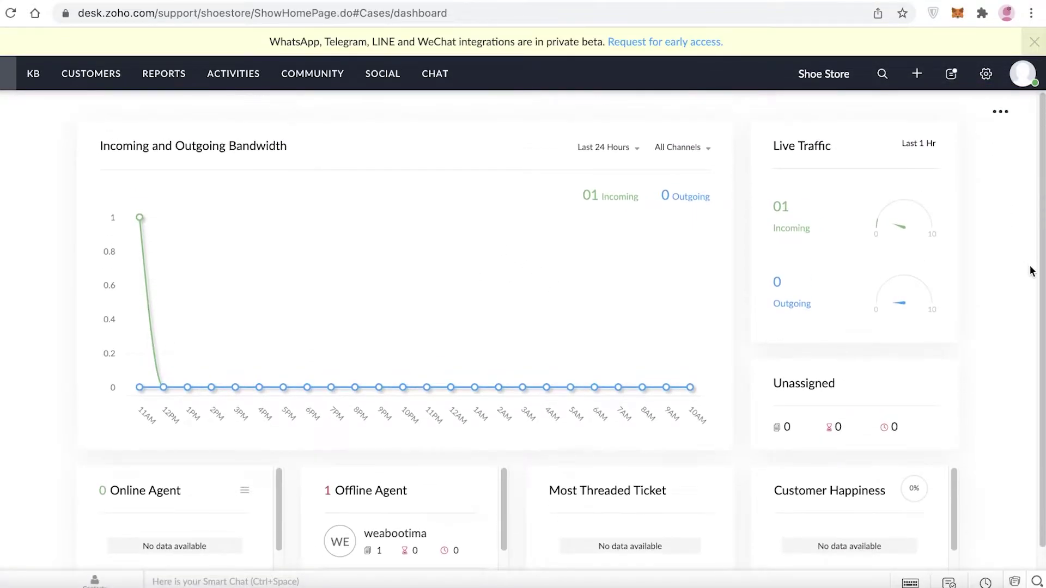
pyautogui.click(23, 188)
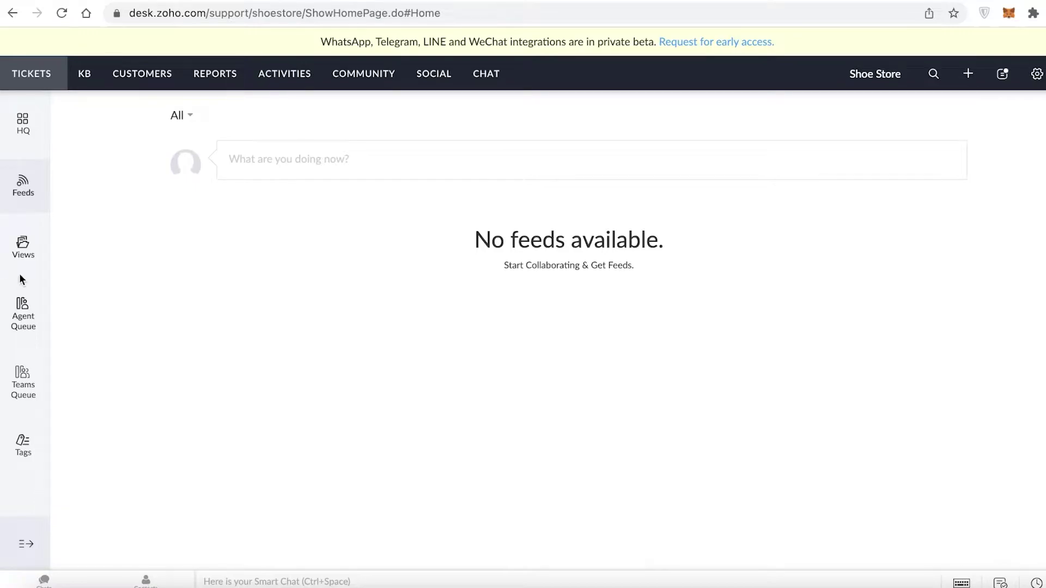
pyautogui.click(20, 256)
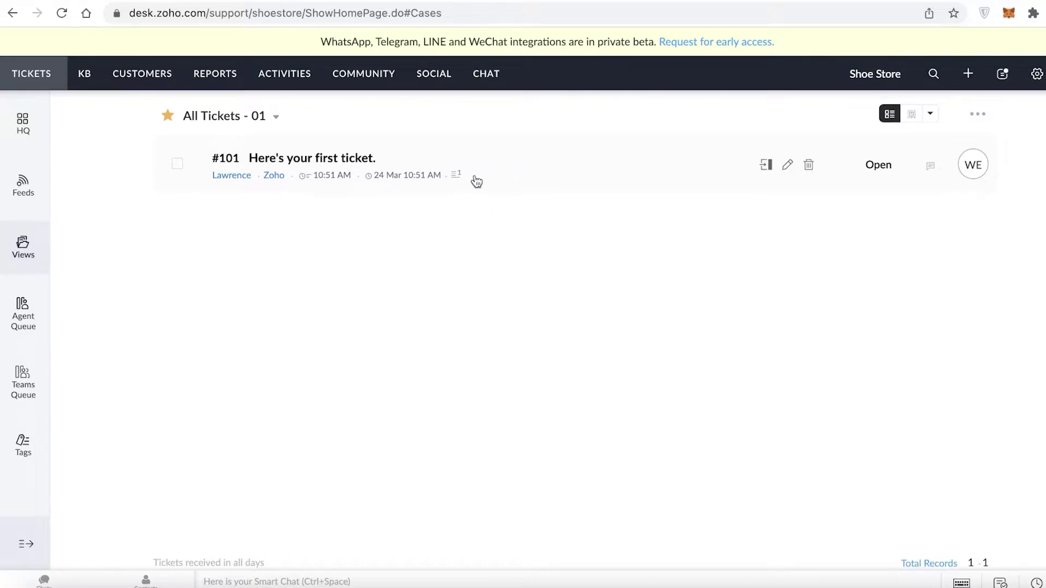
# Check the agent and team ticket queues, closing their 'no agents' and 'no teams' alerts.
pyautogui.click(38, 315)
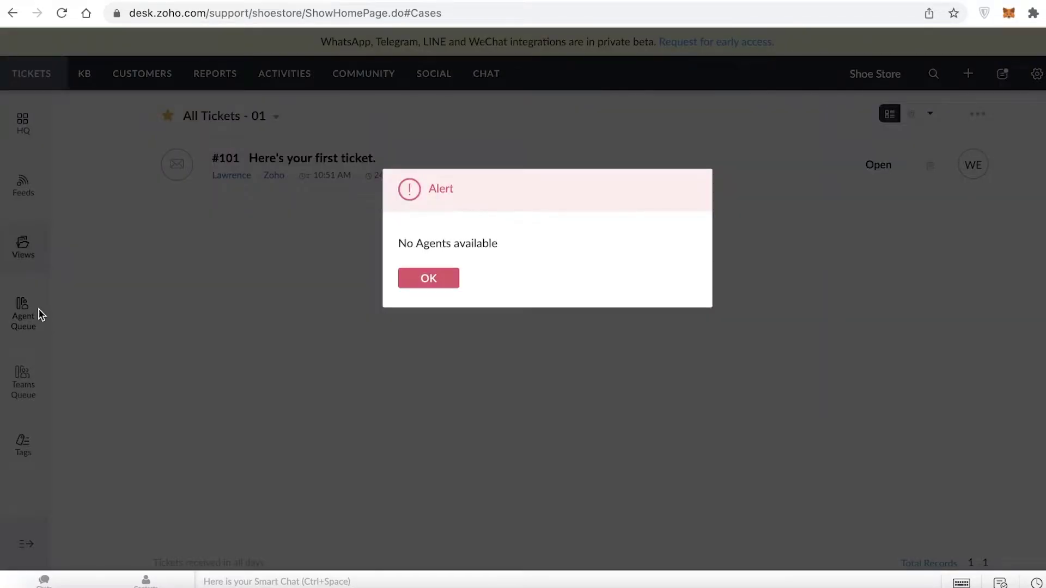
pyautogui.click(442, 278)
pyautogui.click(26, 318)
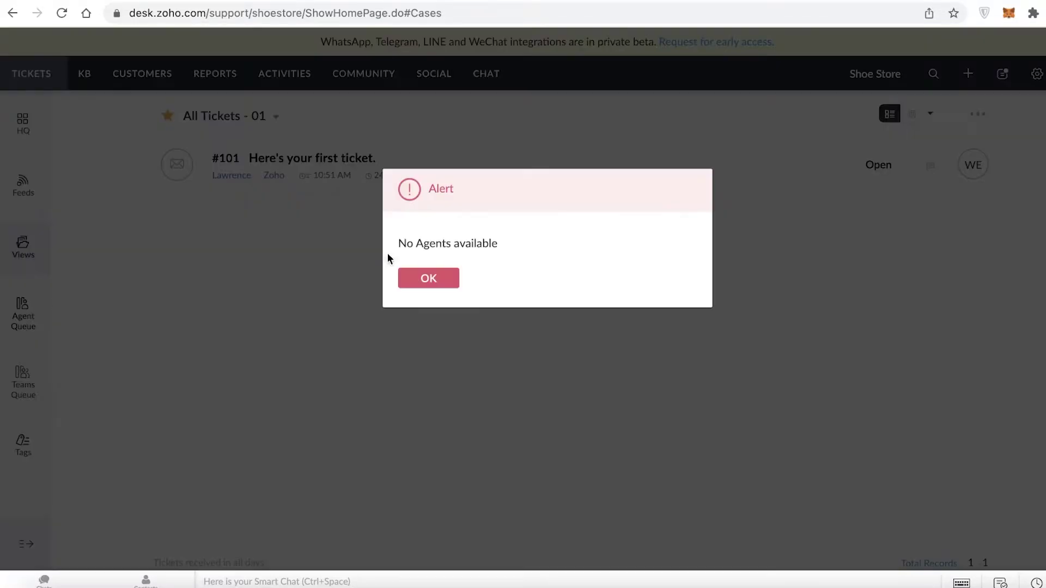
pyautogui.click(456, 281)
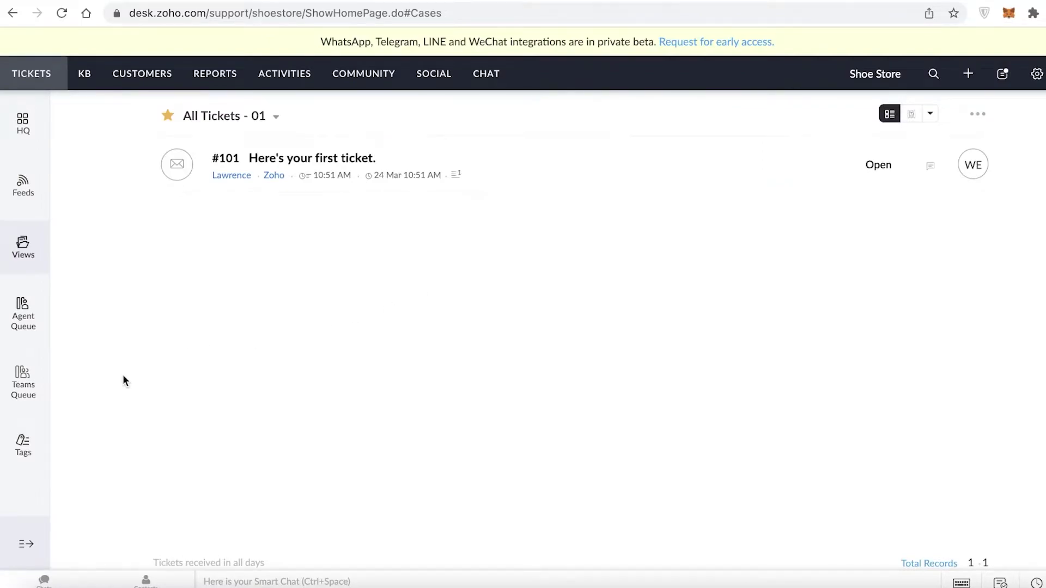
pyautogui.click(13, 387)
pyautogui.click(456, 281)
# Look at tickets by tags, expand the sidebar, and switch to the Knowledge Base section.
pyautogui.click(35, 445)
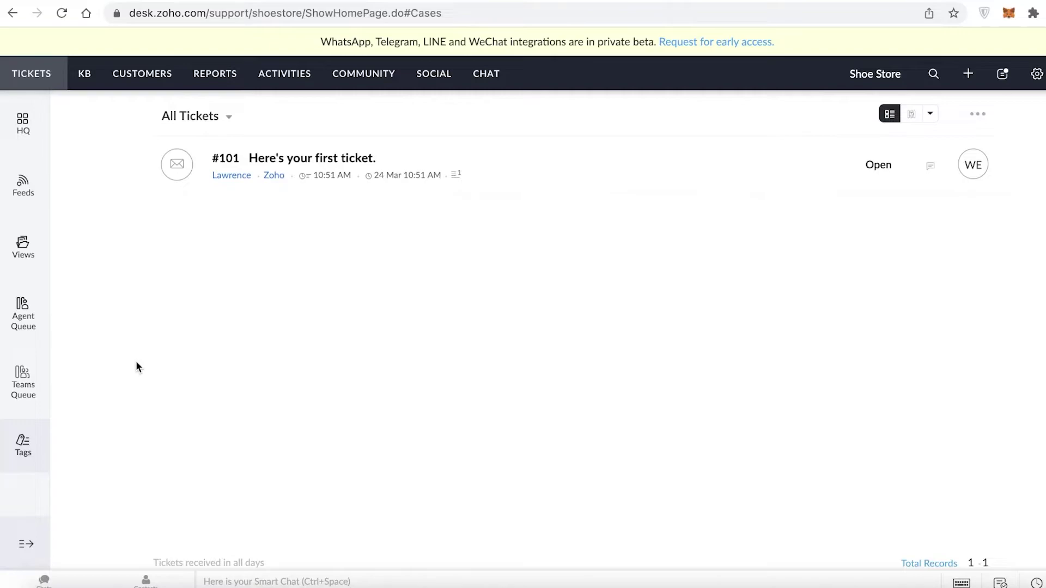
pyautogui.click(21, 544)
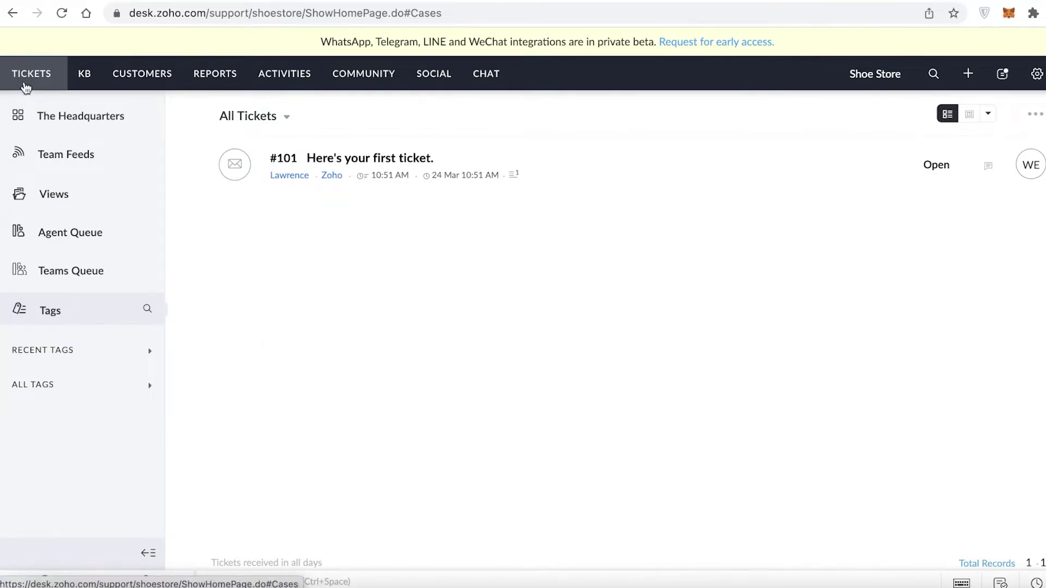
pyautogui.click(81, 85)
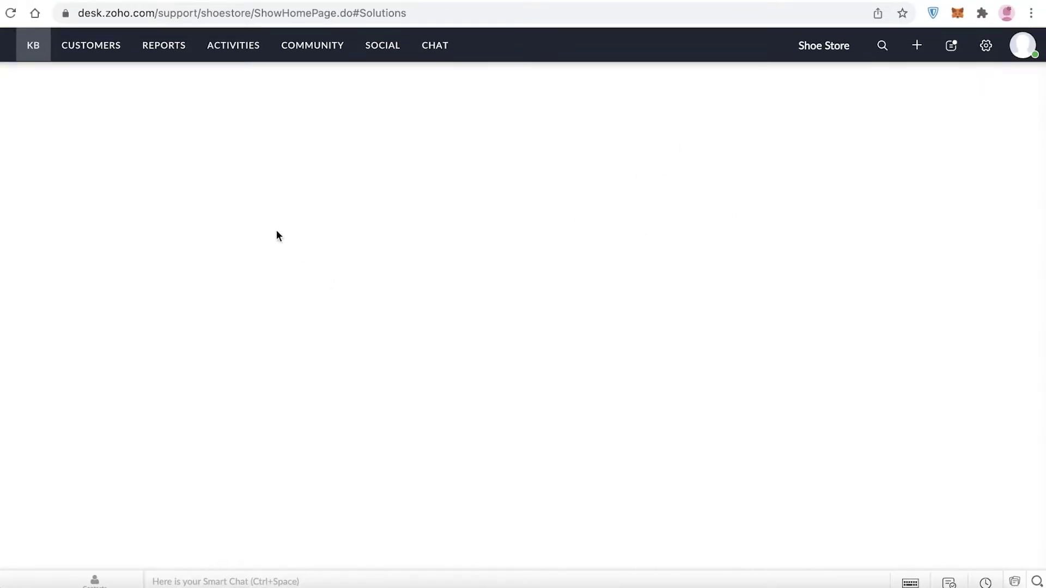
# Pass through the Knowledge Base and new ticket form, then show All Contacts under Customers.
pyautogui.click(36, 49)
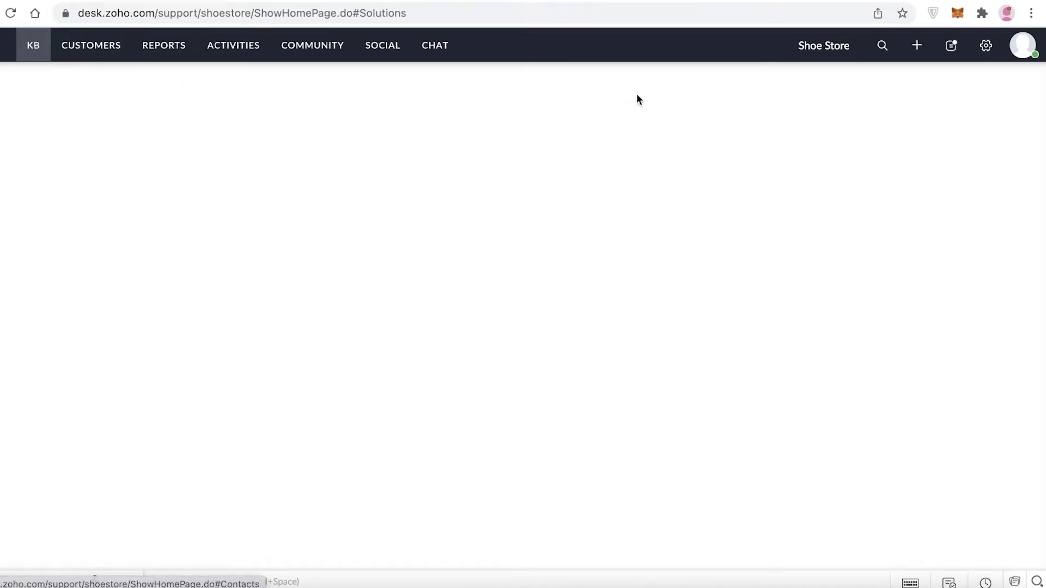
pyautogui.click(917, 47)
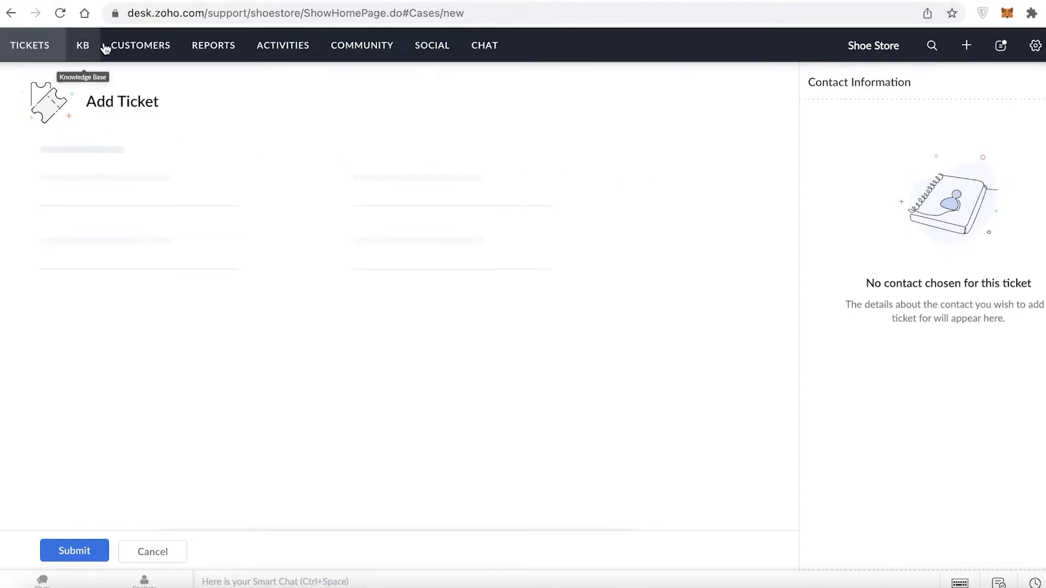
pyautogui.click(137, 48)
pyautogui.click(84, 54)
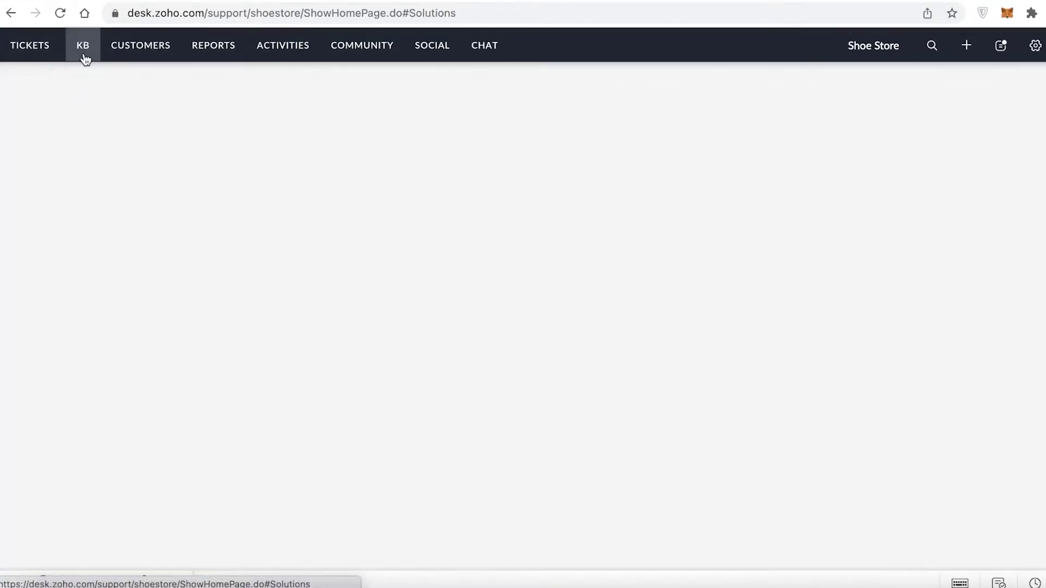
pyautogui.click(129, 51)
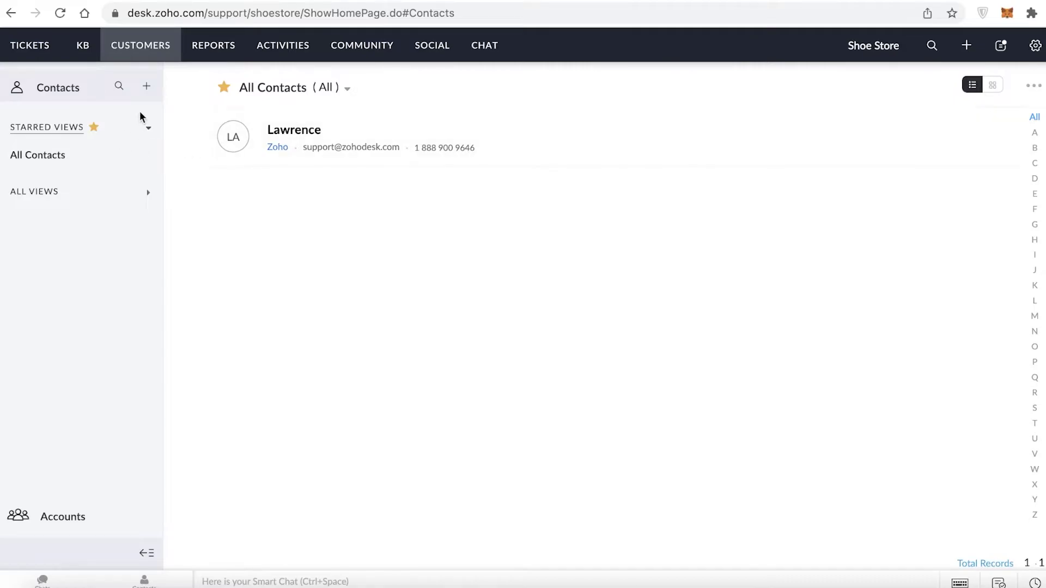
# Save a contact view 'Emma' filtering First Name is Emma, shared with All Agents.
pyautogui.click(150, 90)
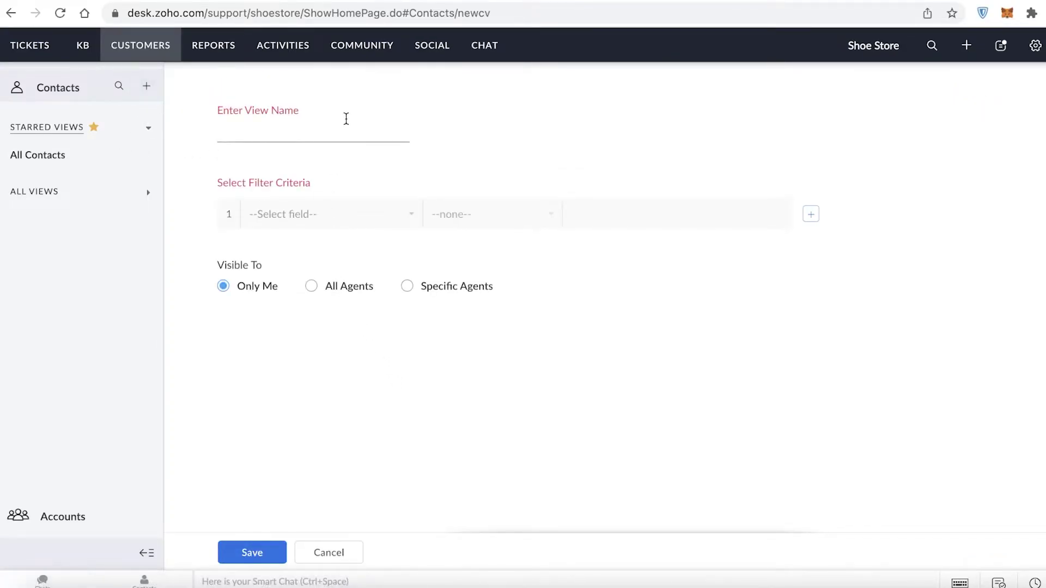
pyautogui.click(345, 222)
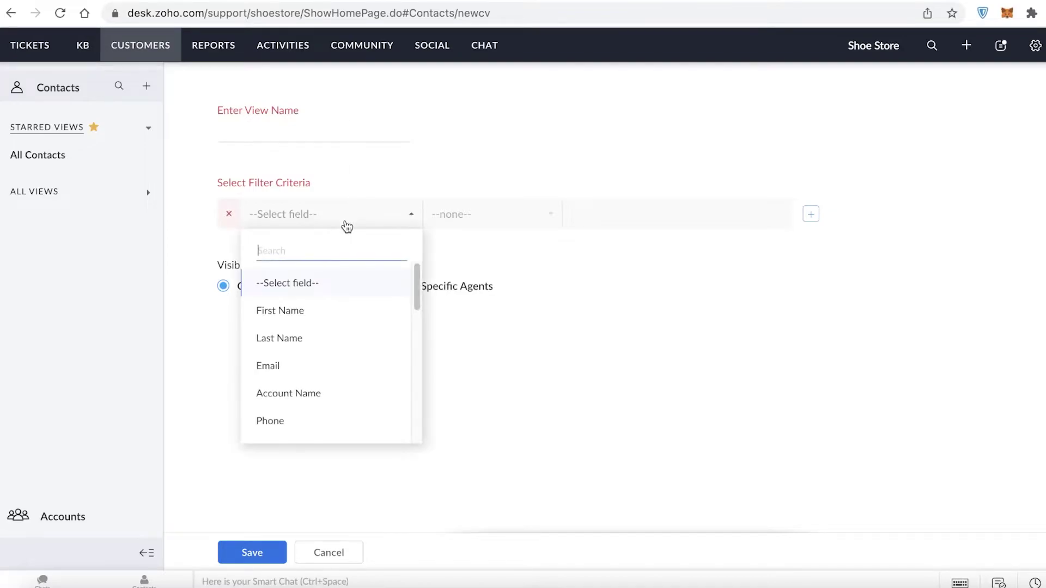
pyautogui.click(343, 308)
pyautogui.click(604, 213)
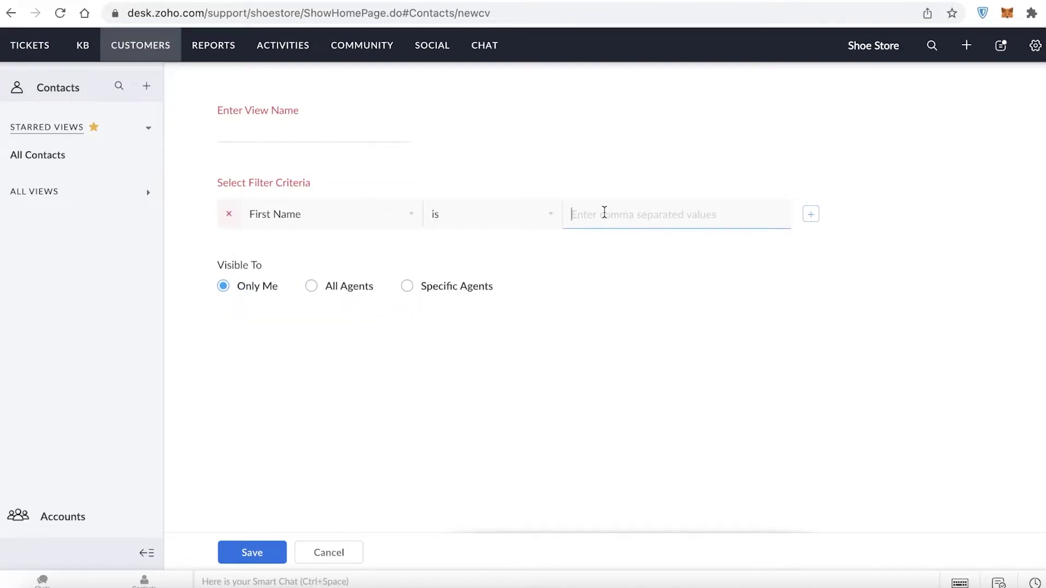
pyautogui.write('Emma')
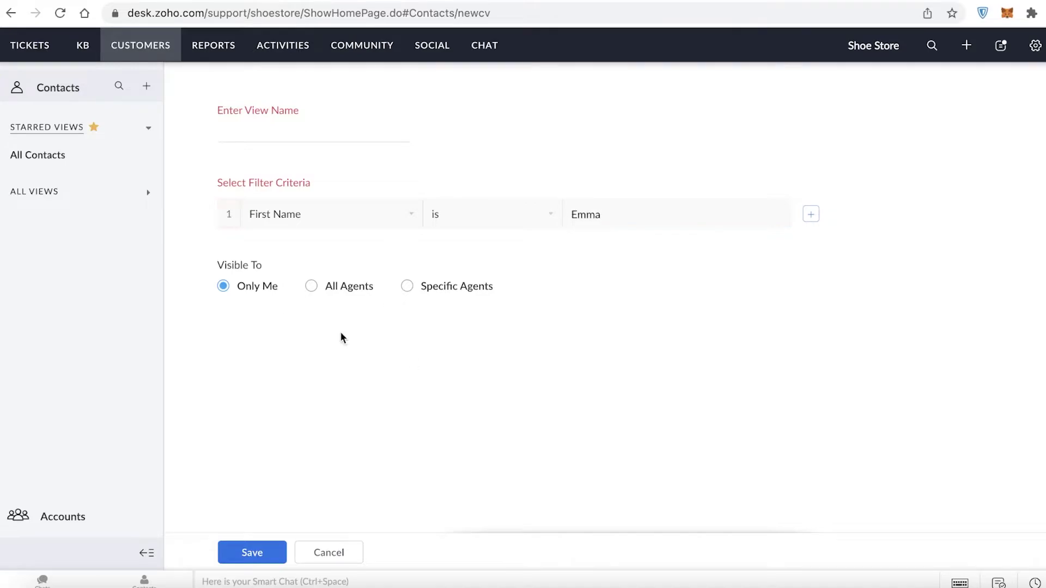
pyautogui.click(349, 286)
pyautogui.click(286, 133)
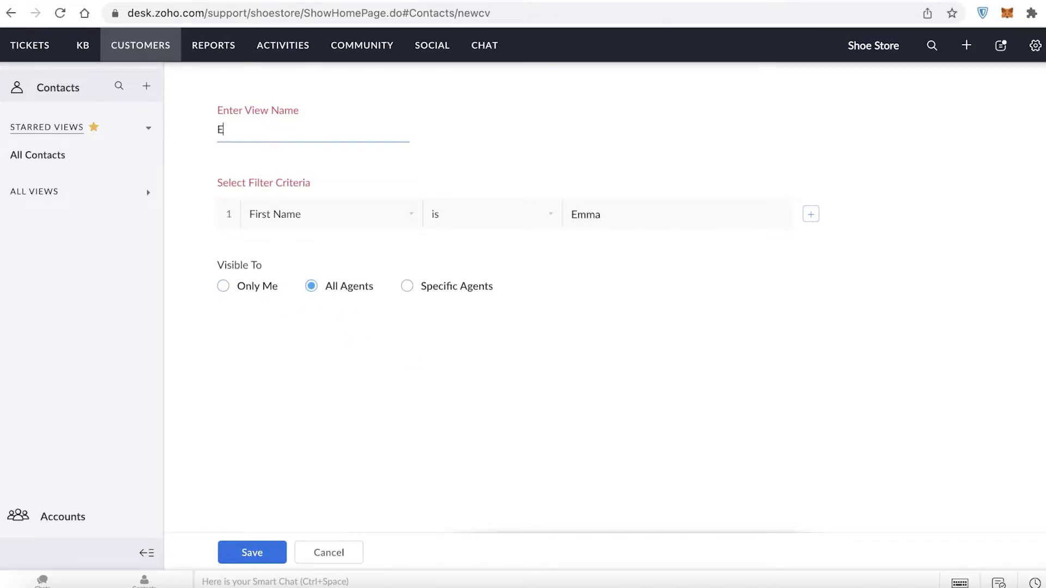
pyautogui.click(234, 552)
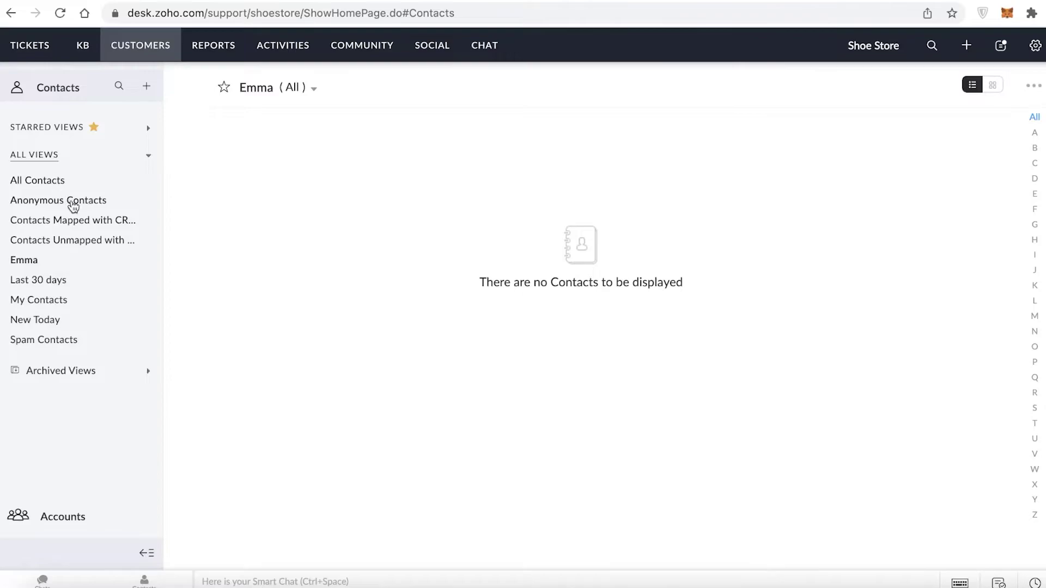
# Check the Emma and Contacts Mapped with CRM views, then open the Reports overview.
pyautogui.click(19, 264)
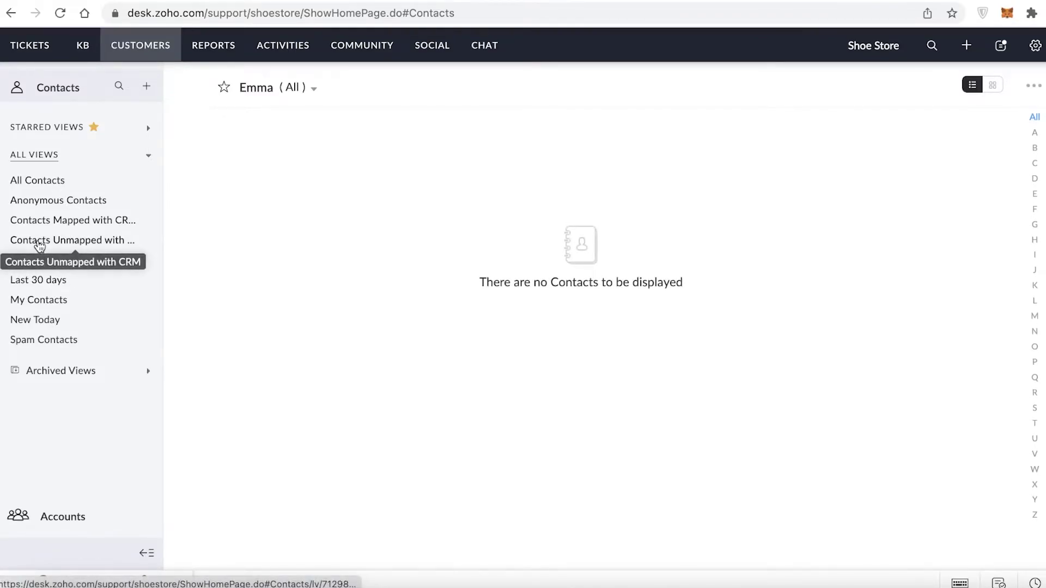
pyautogui.click(55, 224)
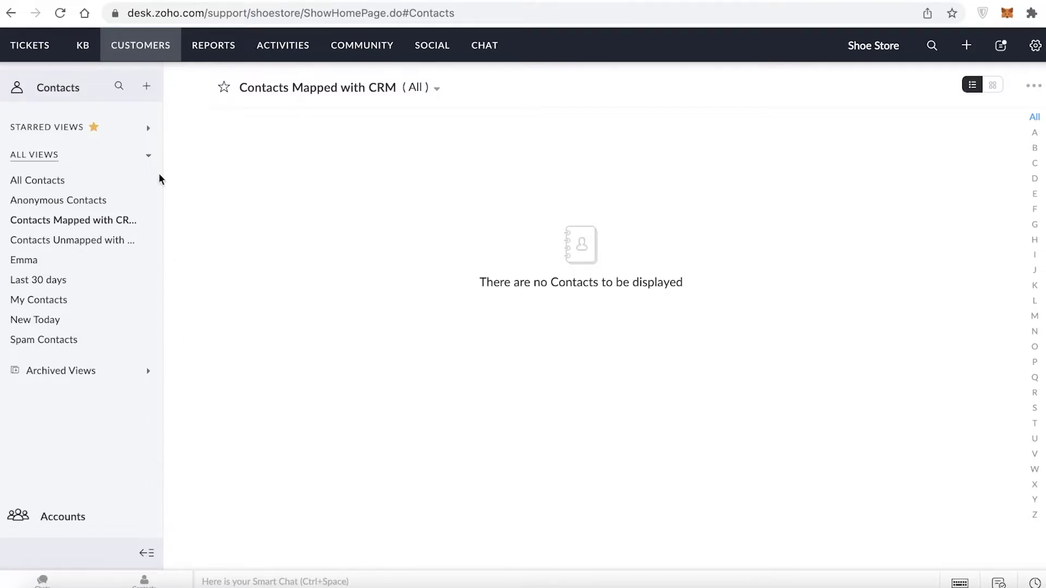
pyautogui.click(211, 46)
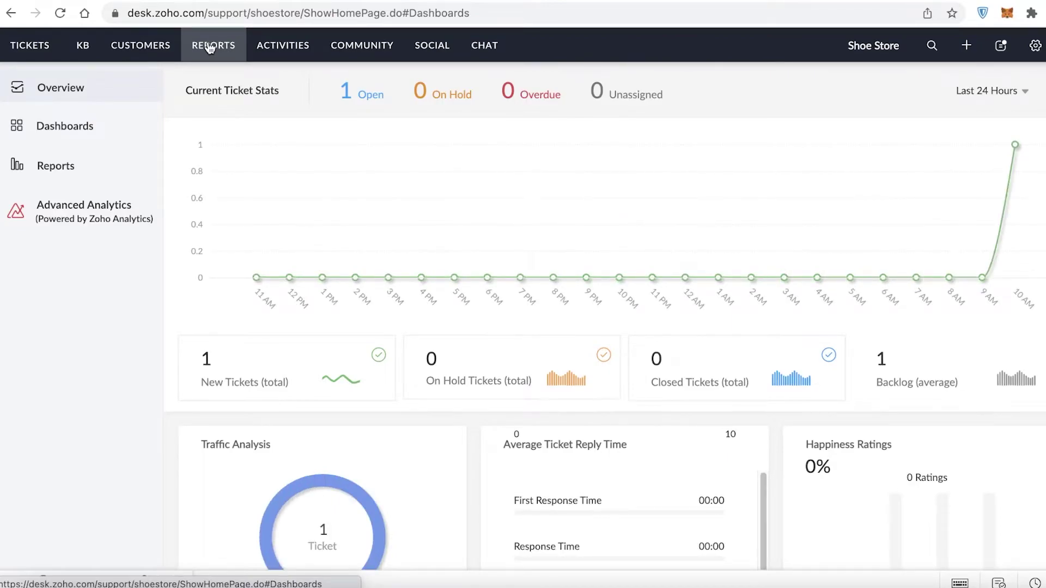
# Browse the Reports overview and the list of dashboards.
pyautogui.moveTo(722, 239)
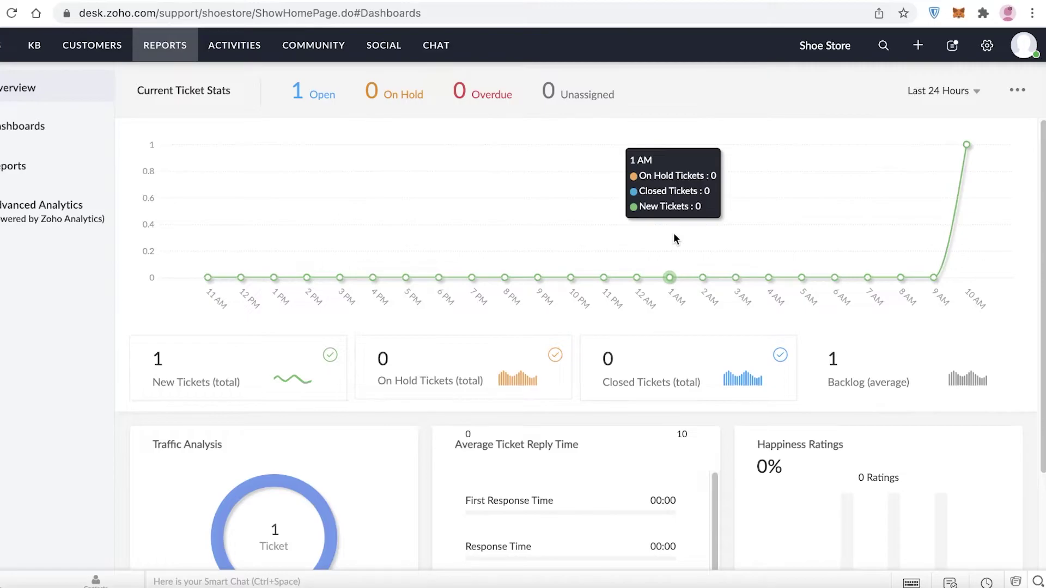
pyautogui.scroll(-2, 631, 223)
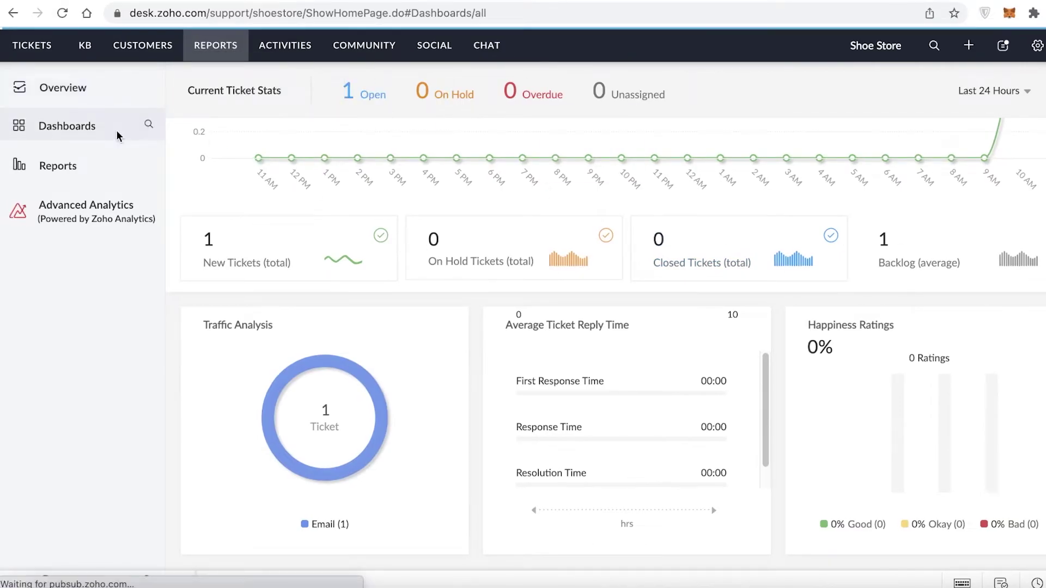
pyautogui.click(116, 130)
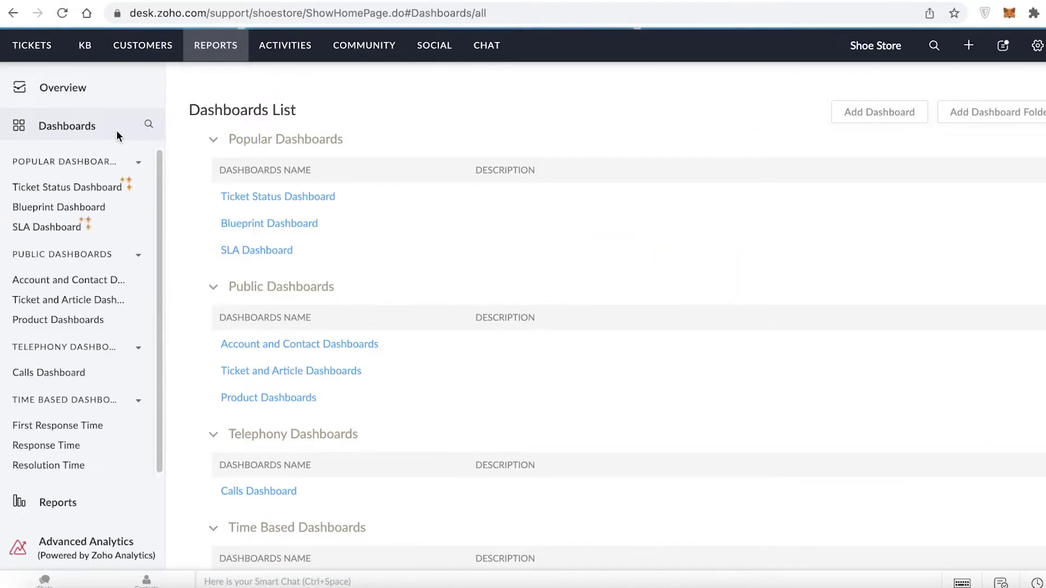
pyautogui.scroll(-2, 343, 368)
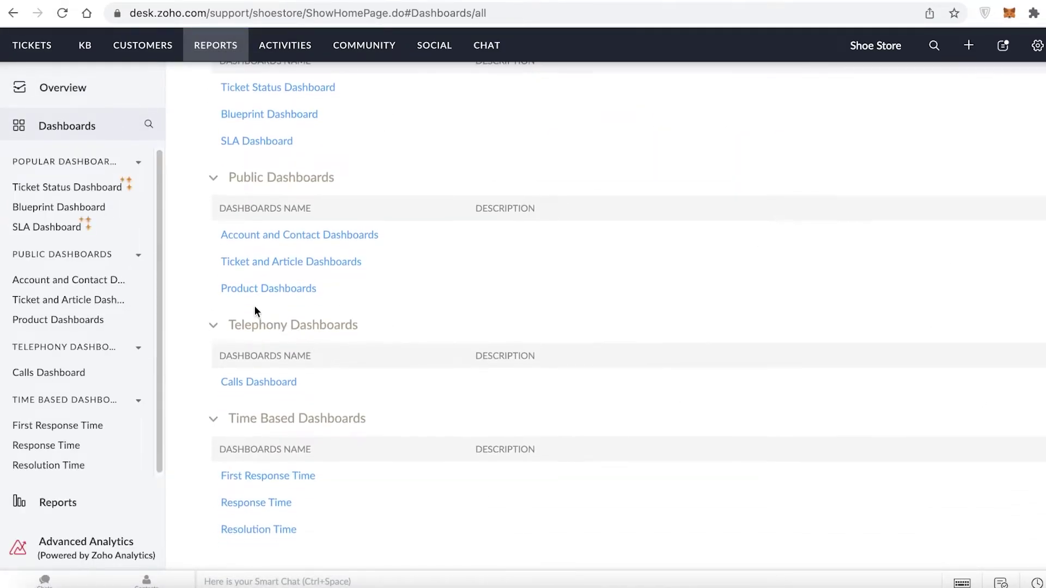
# Scroll through the full reports list, then move to the empty Activities section.
pyautogui.click(66, 491)
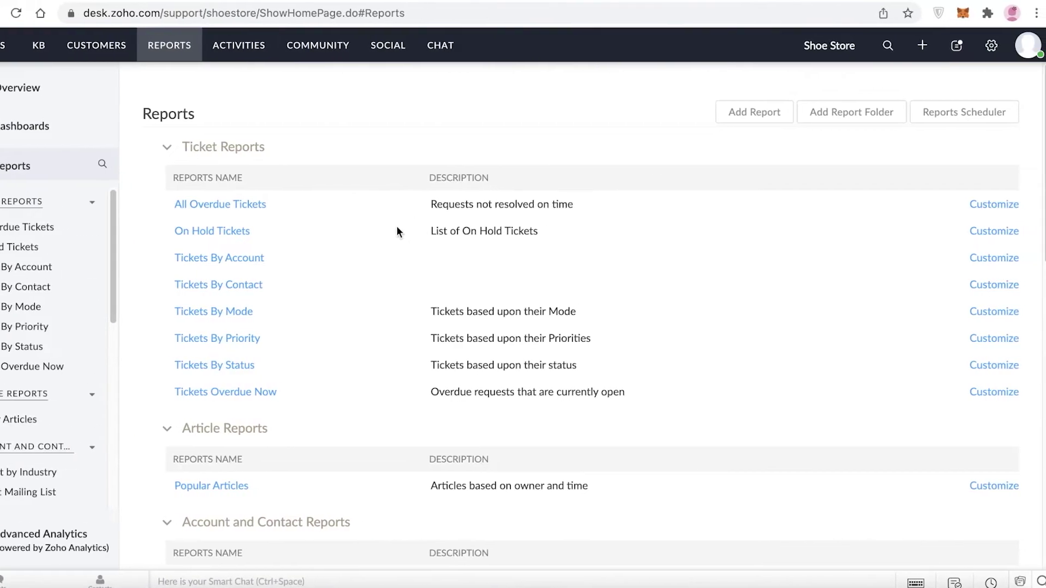
pyautogui.scroll(-5, 330, 223)
pyautogui.scroll(-3, 284, 225)
pyautogui.scroll(5, 285, 224)
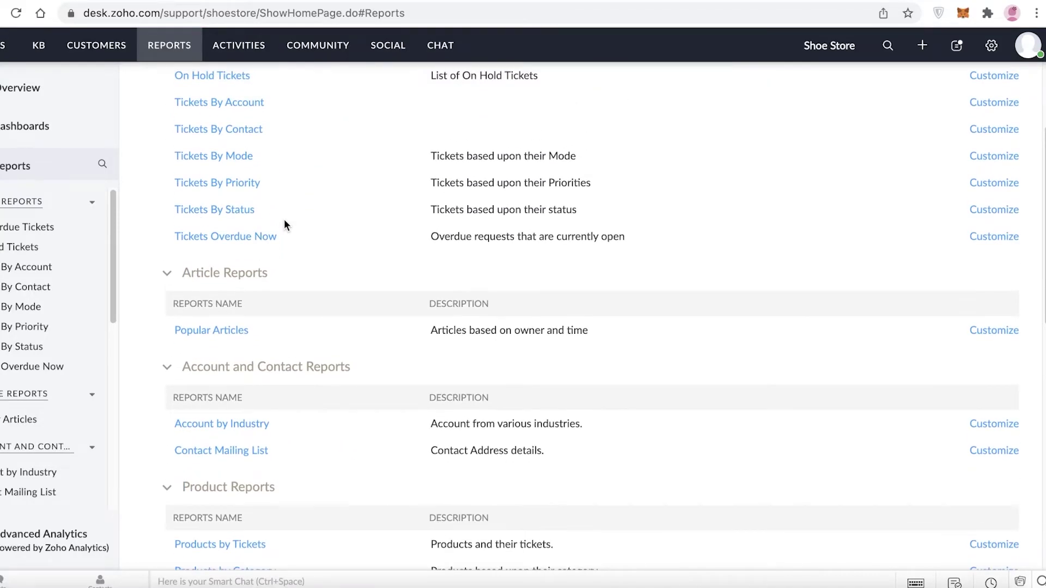
pyautogui.scroll(3, 285, 224)
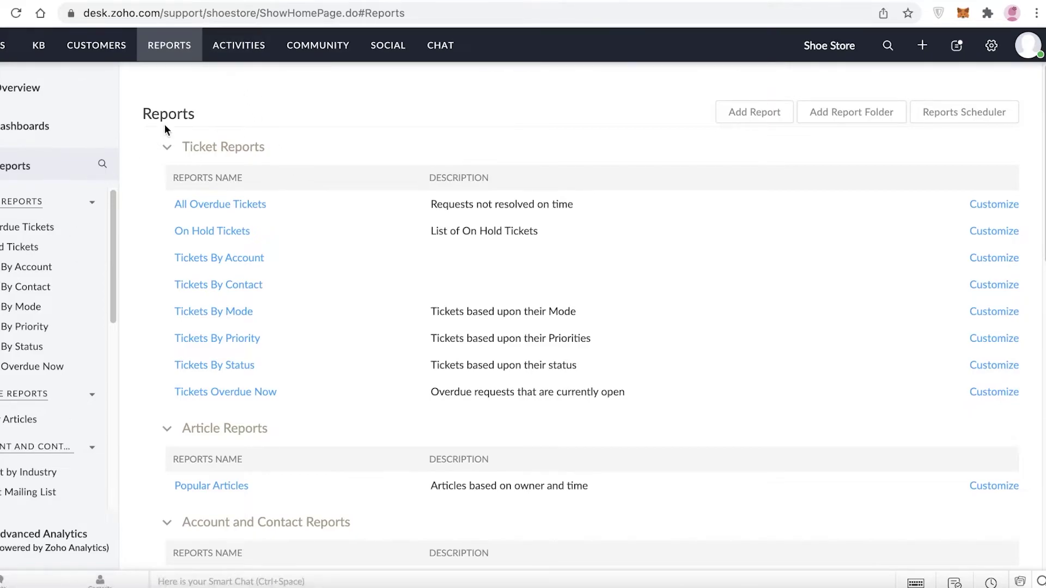
pyautogui.click(233, 61)
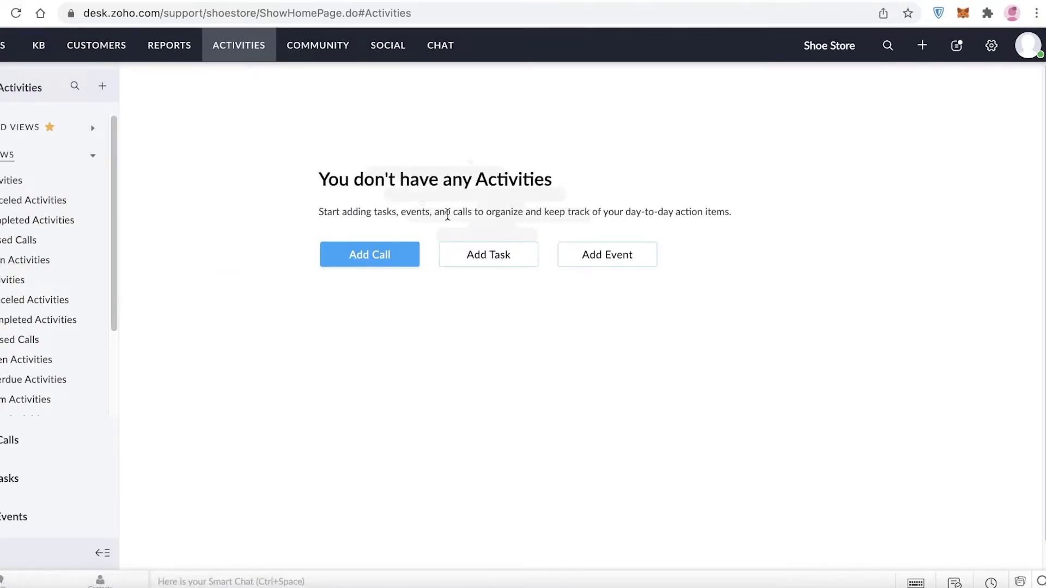
# Add a task with subject 'shipping info', link it to a ticket, and submit.
pyautogui.click(461, 253)
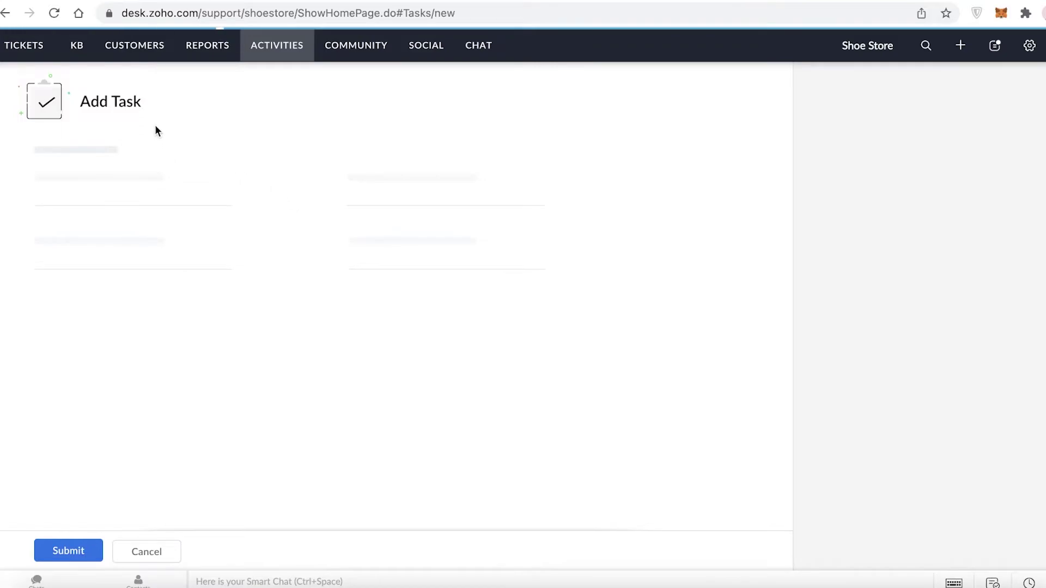
pyautogui.click(126, 206)
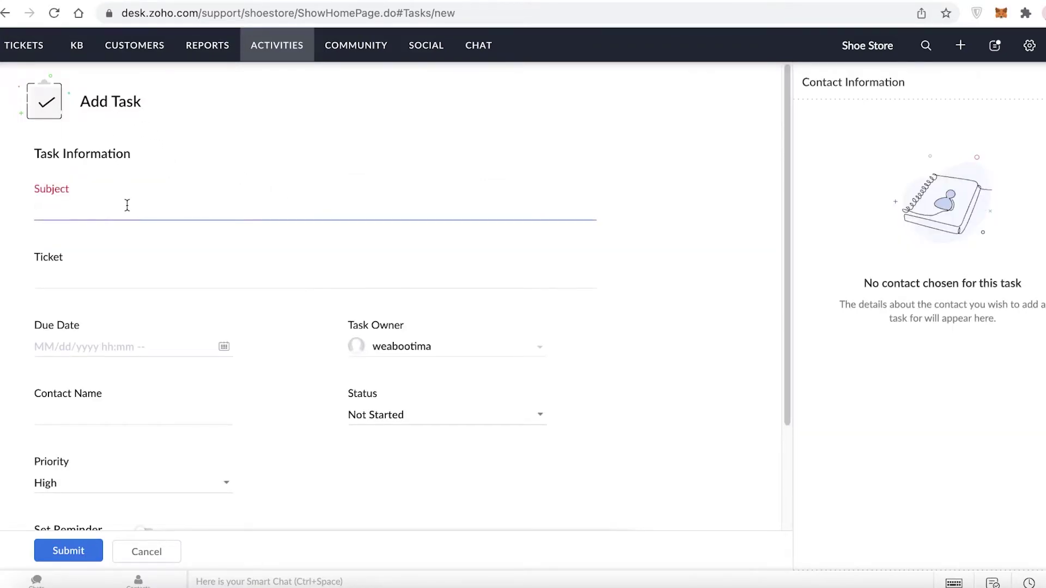
pyautogui.write('shipping info')
pyautogui.click(168, 283)
pyautogui.write('a')
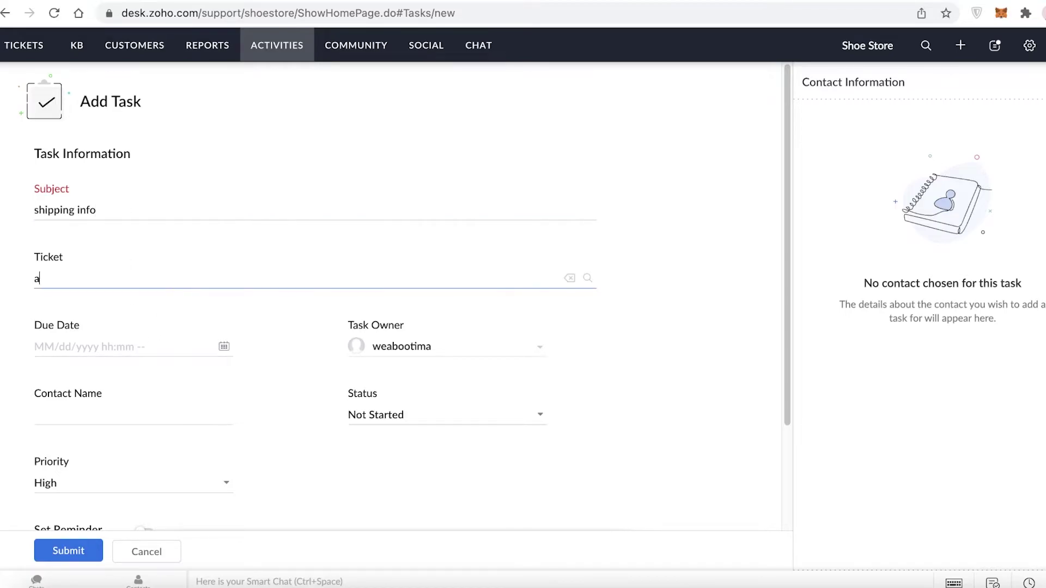
pyautogui.write('shipping')
pyautogui.press('Return')
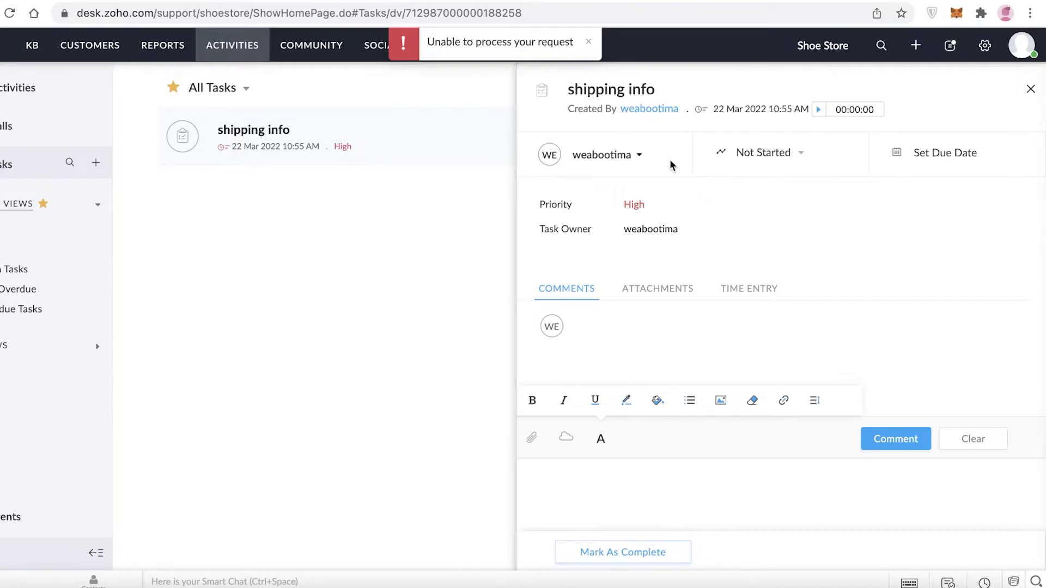
# Review the task's attachments, time entries and comments, dismissing an error and leaving the due date unset.
pyautogui.click(674, 294)
pyautogui.click(730, 291)
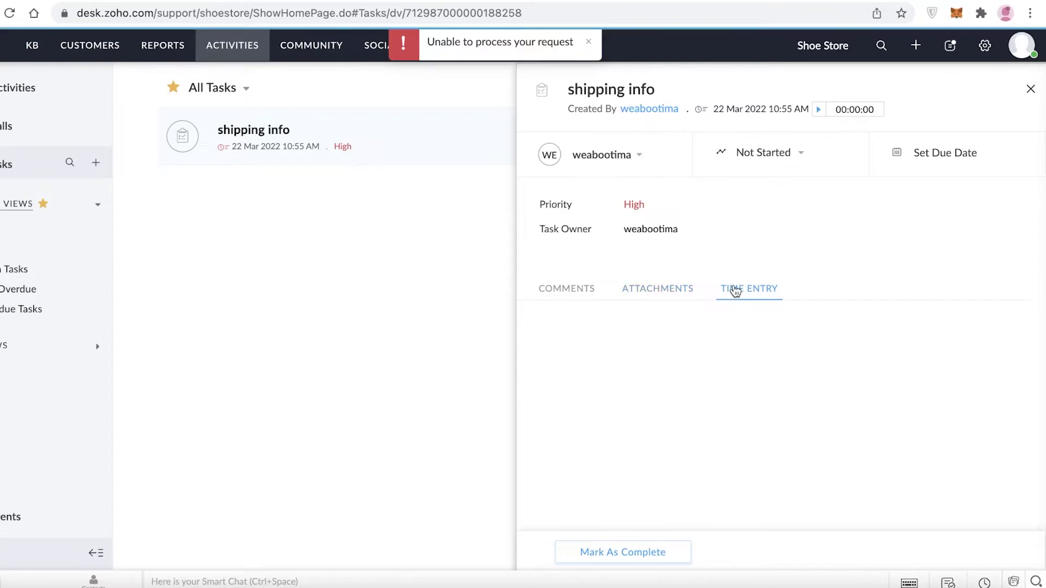
pyautogui.click(684, 291)
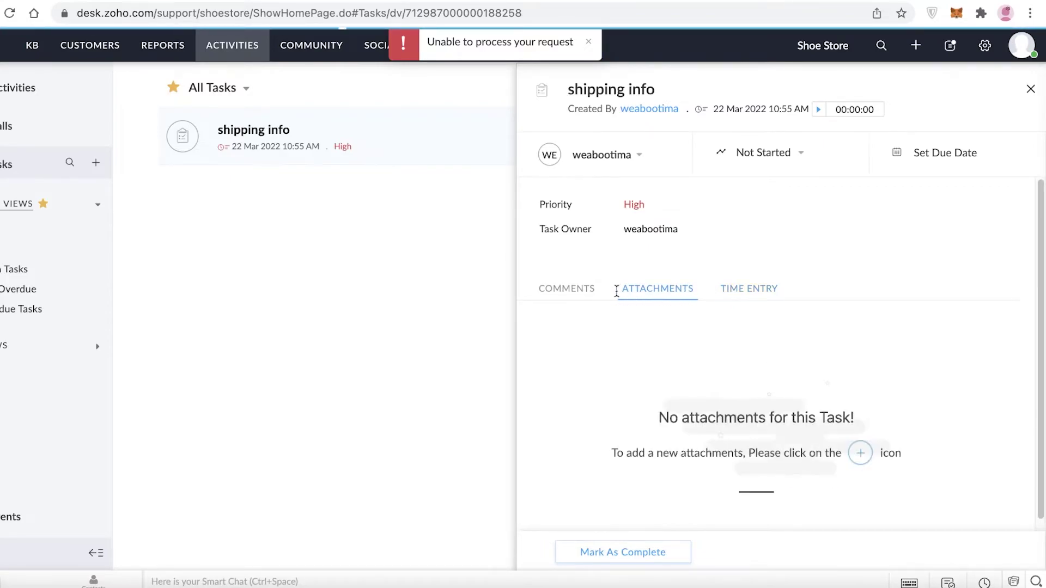
pyautogui.click(535, 297)
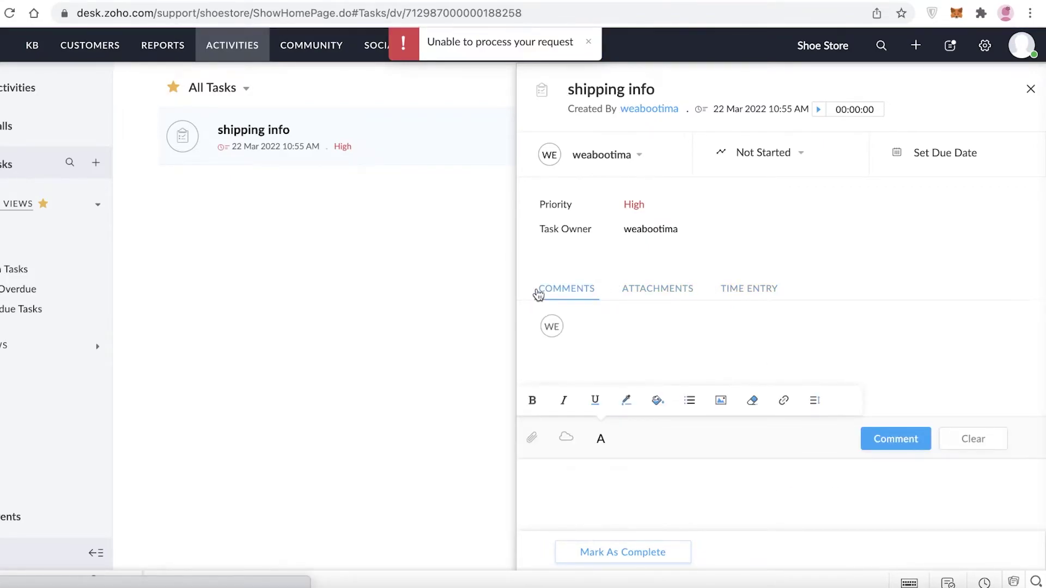
pyautogui.click(589, 41)
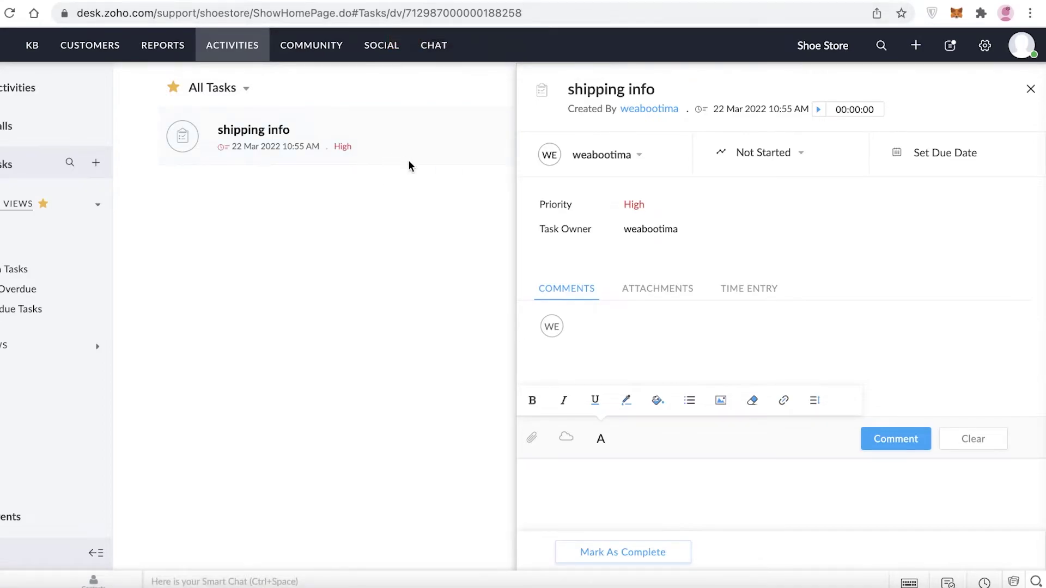
pyautogui.click(933, 155)
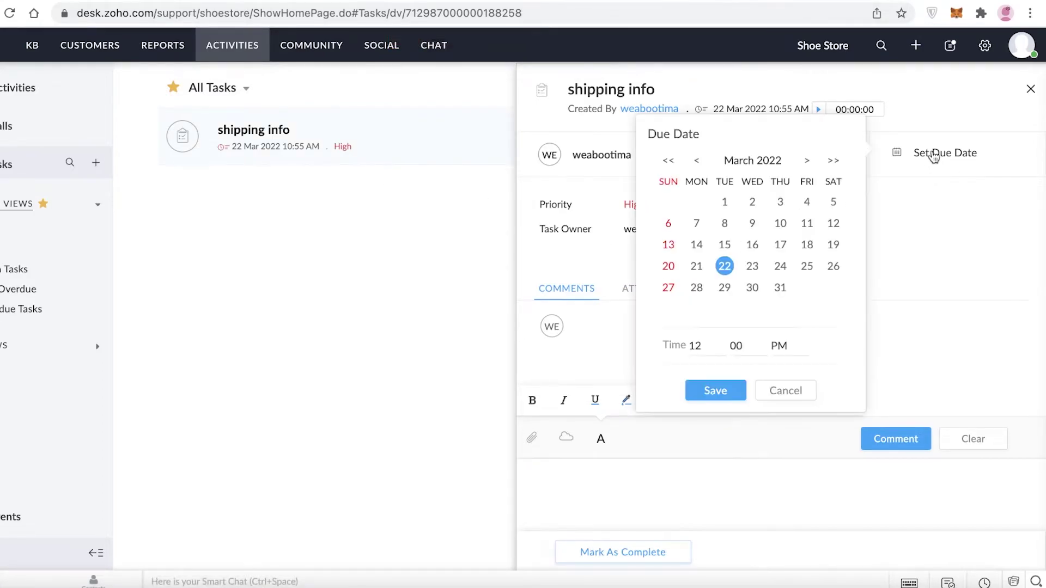
pyautogui.click(971, 267)
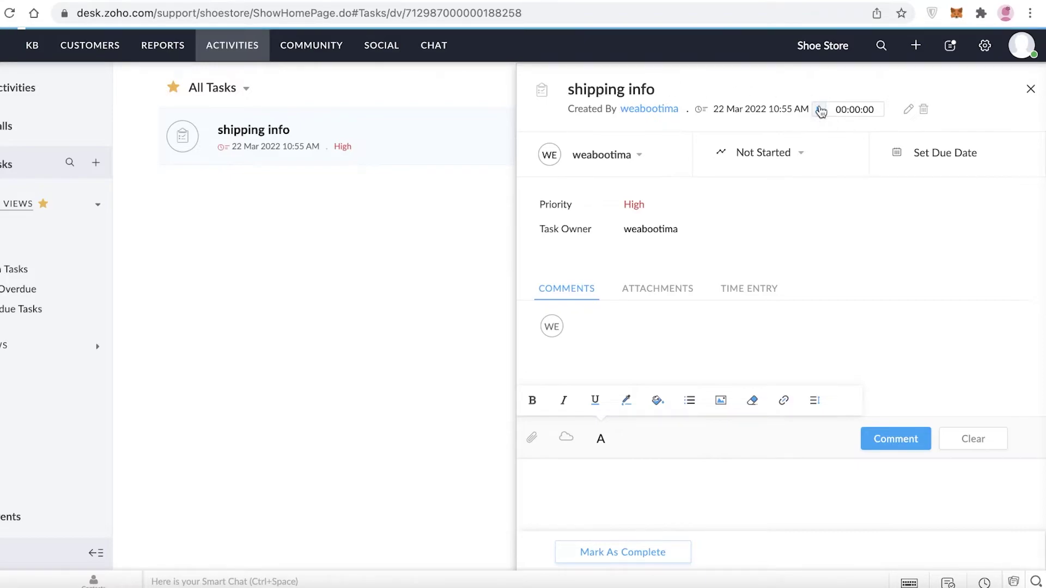
# Start the timer, mark 'shipping info' complete, and return to the All Tasks list.
pyautogui.click(818, 109)
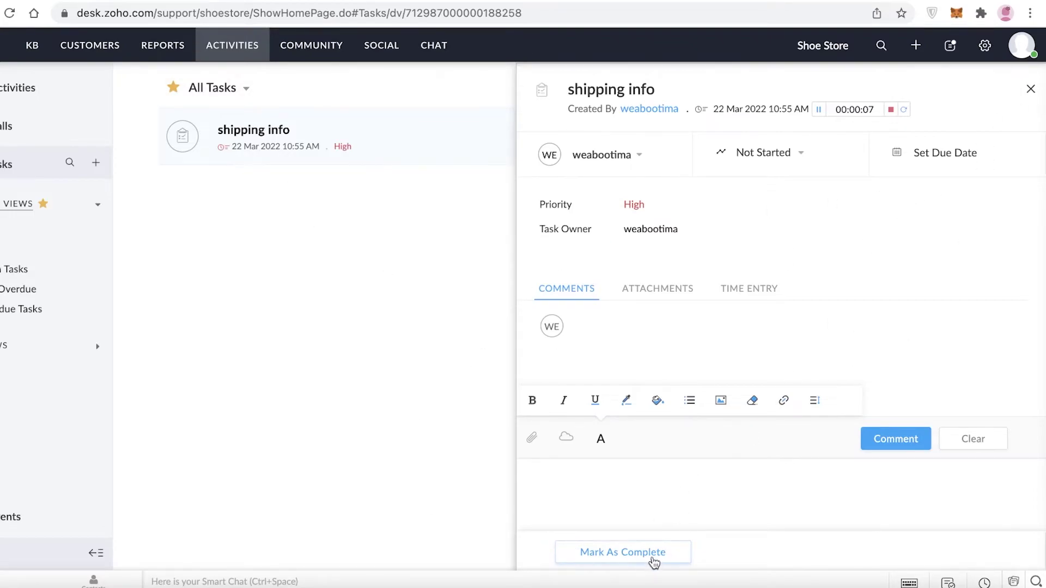
pyautogui.click(620, 561)
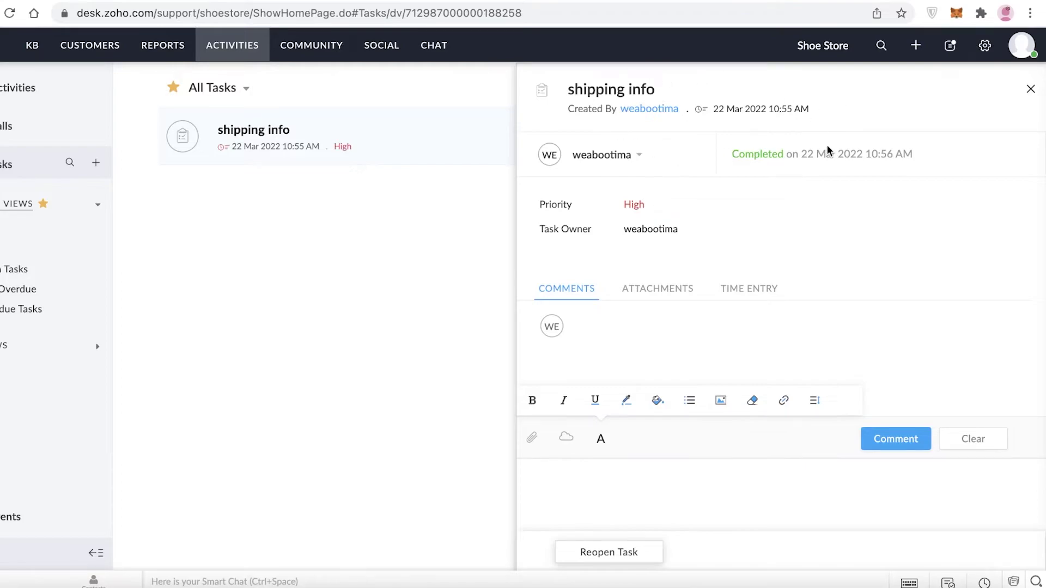
pyautogui.click(1031, 89)
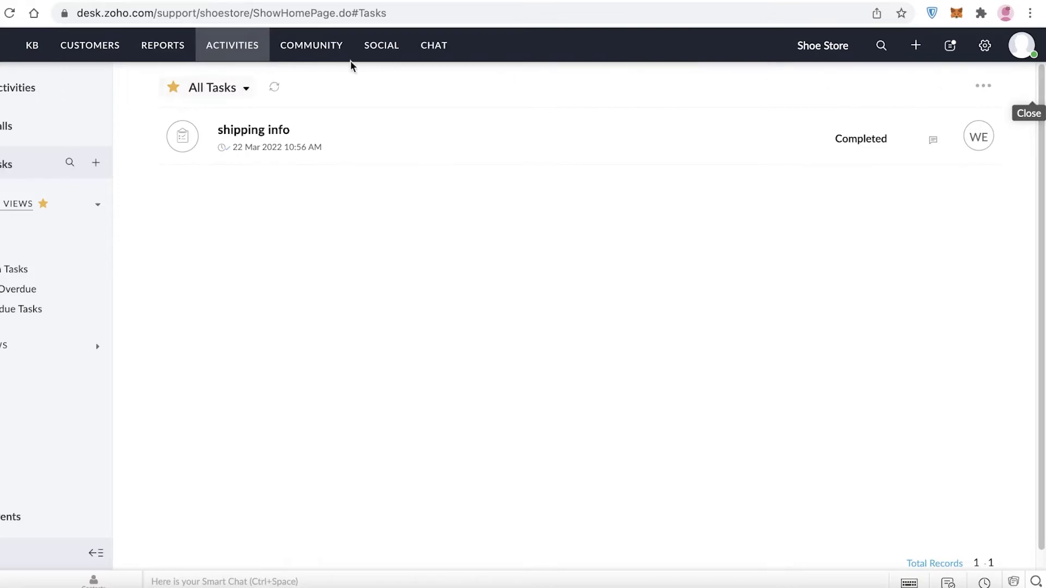
# Go to Community > Social, start setup, and open a blank Create Brand form with Name focused.
pyautogui.click(311, 55)
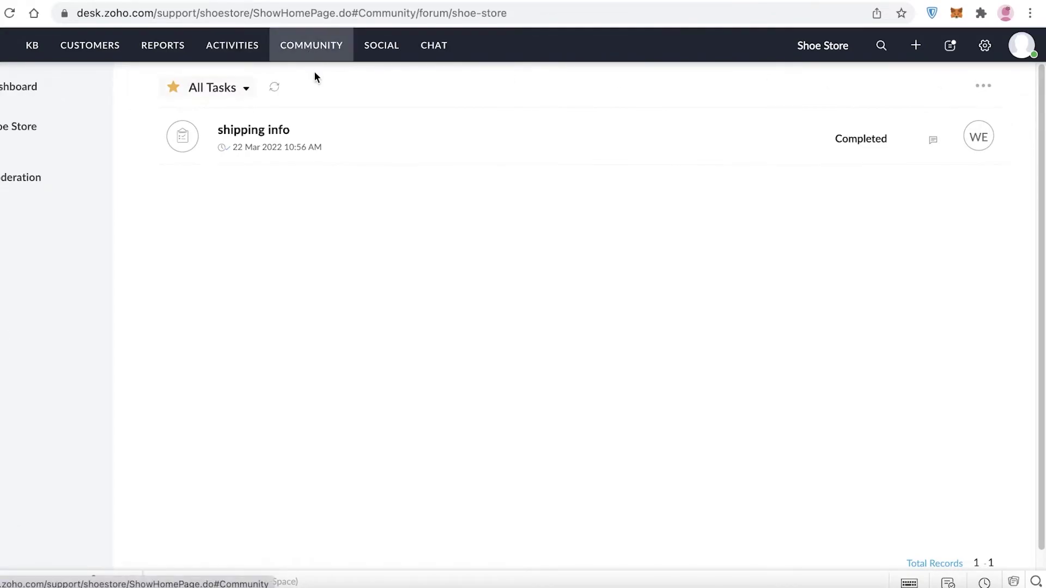
pyautogui.click(376, 56)
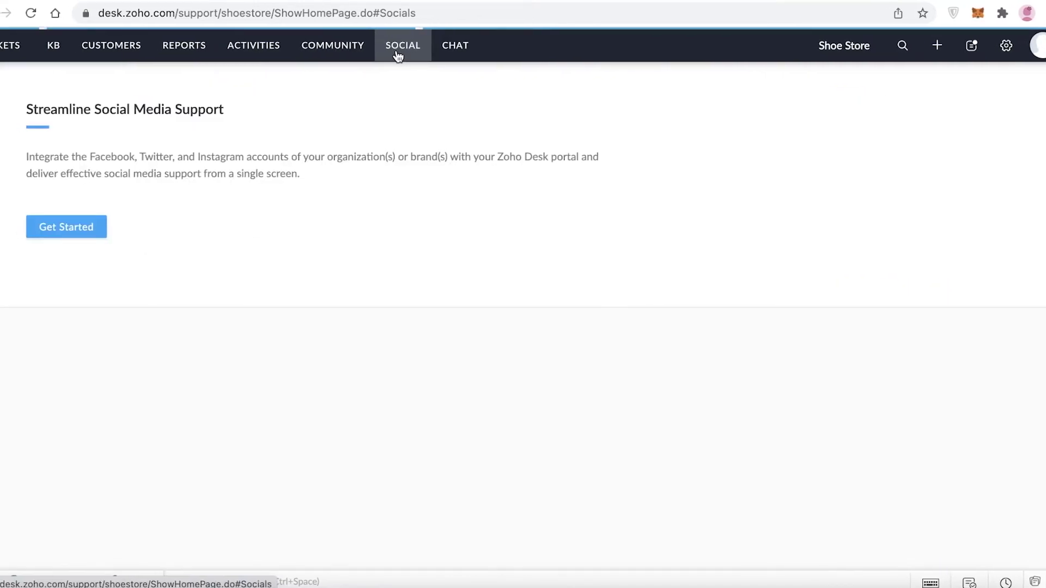
pyautogui.scroll(-1, 518, 248)
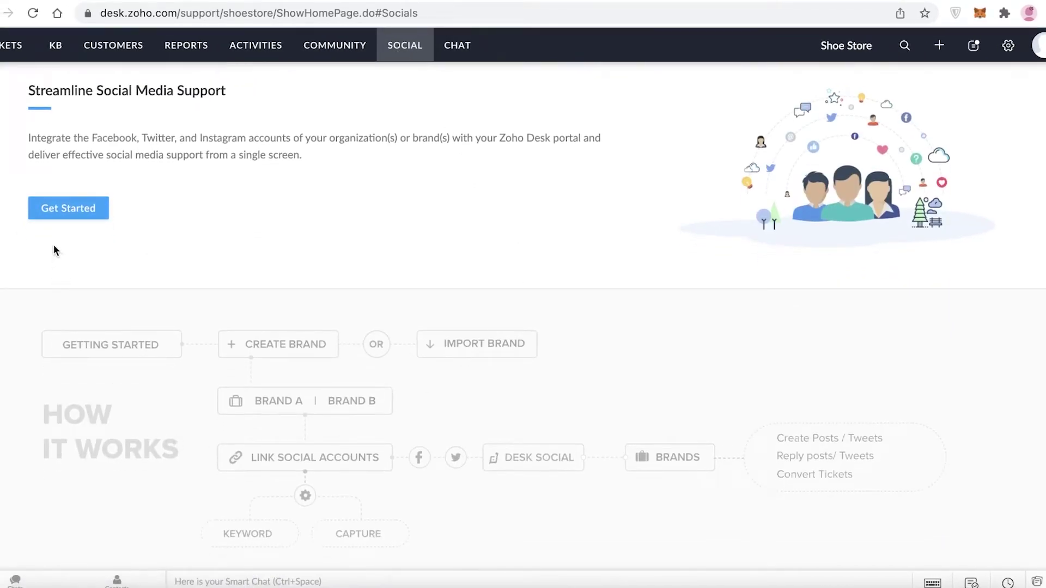
pyautogui.click(76, 212)
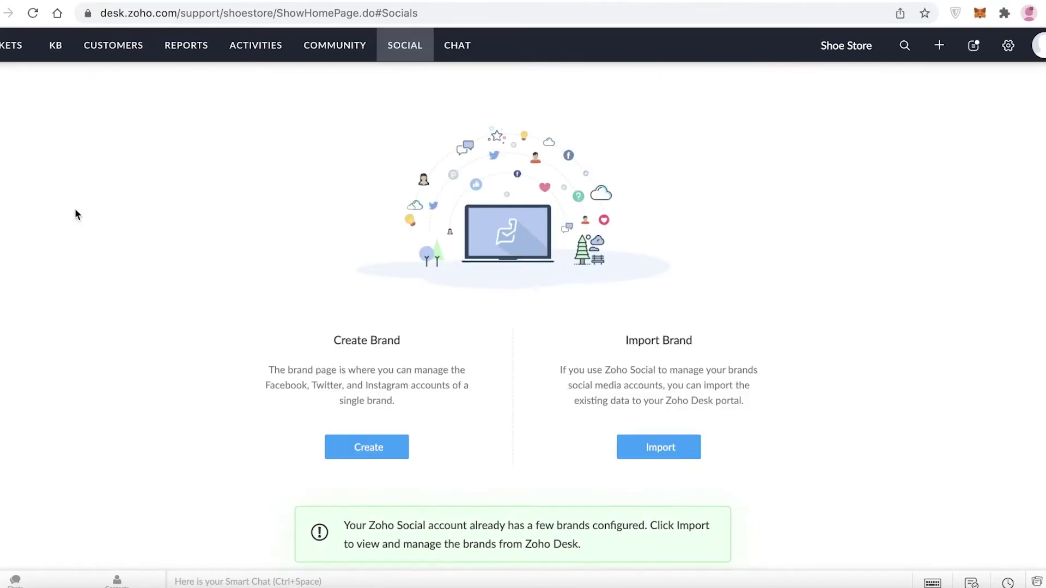
pyautogui.scroll(-1, 272, 266)
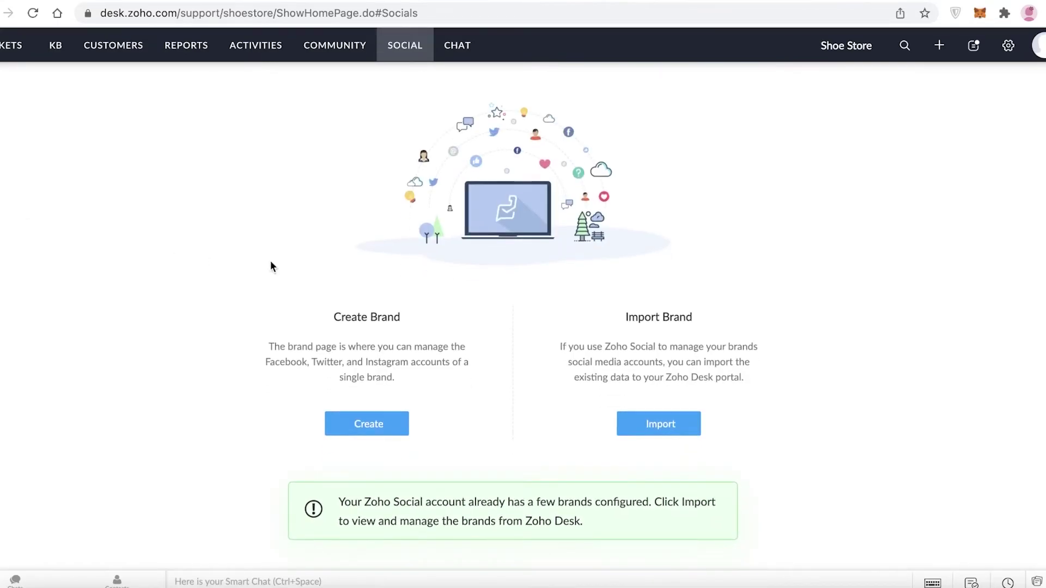
pyautogui.click(370, 426)
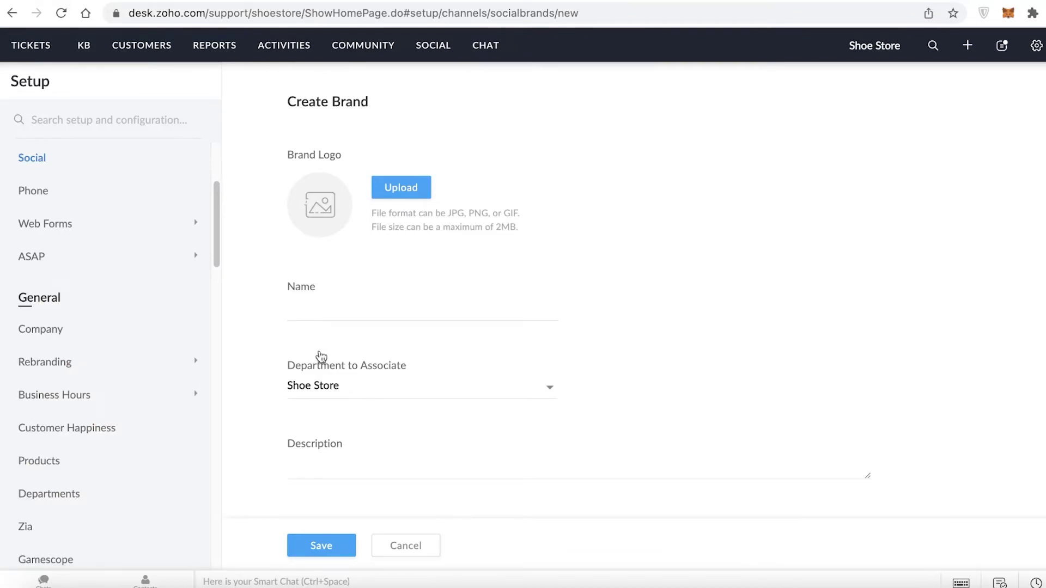
pyautogui.scroll(-5, 70, 226)
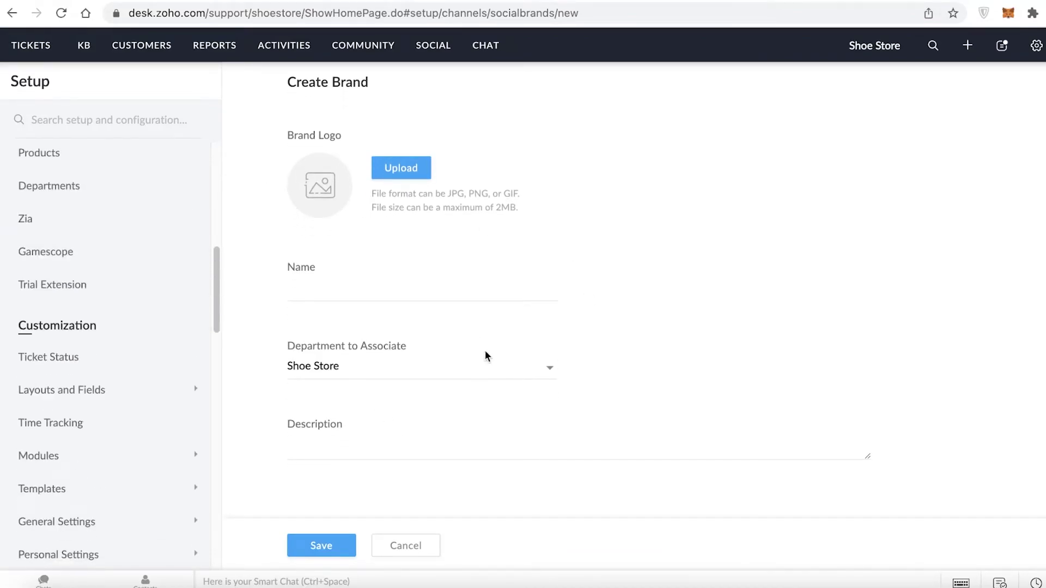
pyautogui.click(377, 292)
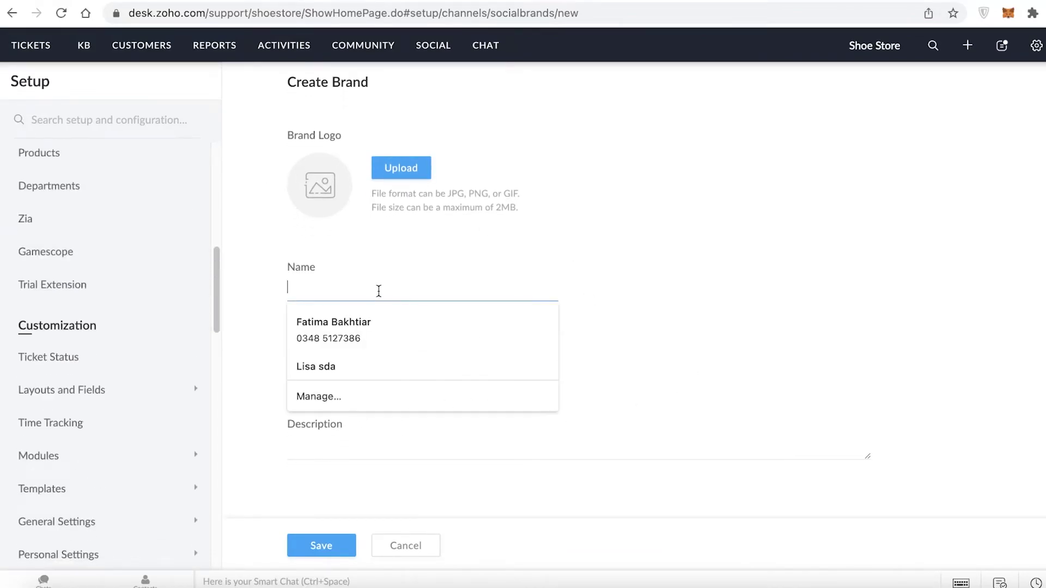
pyautogui.click(398, 264)
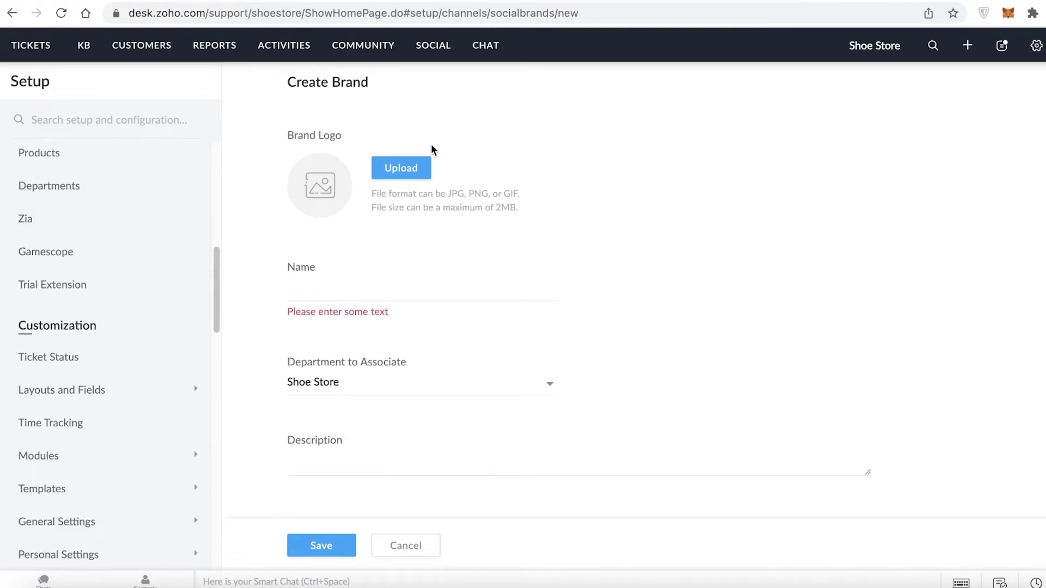
pyautogui.scroll(1, 414, 158)
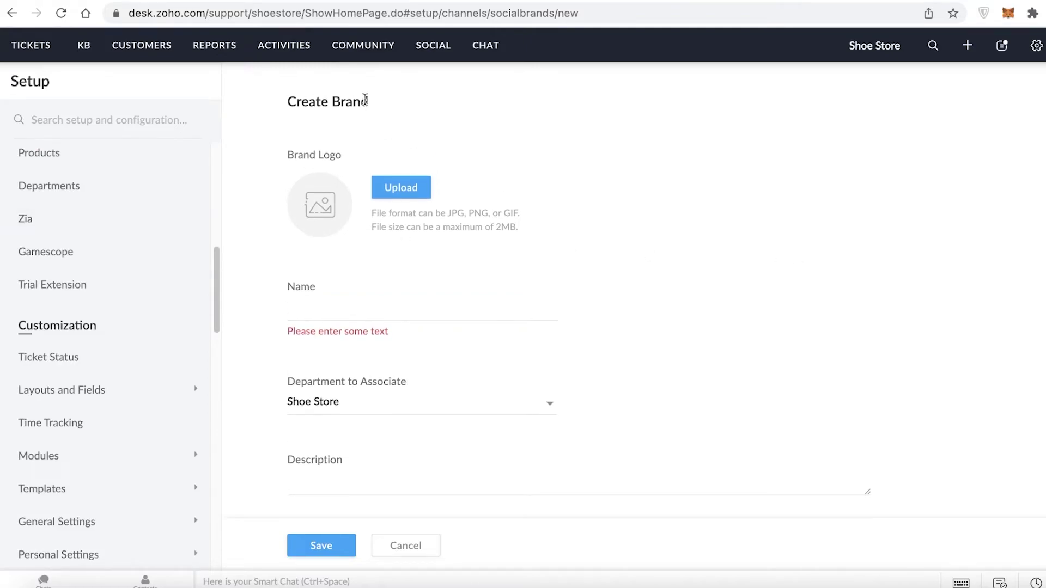
# Enable live chat on the Chat page, then open a blank Add Ticket form from Tickets.
pyautogui.click(472, 49)
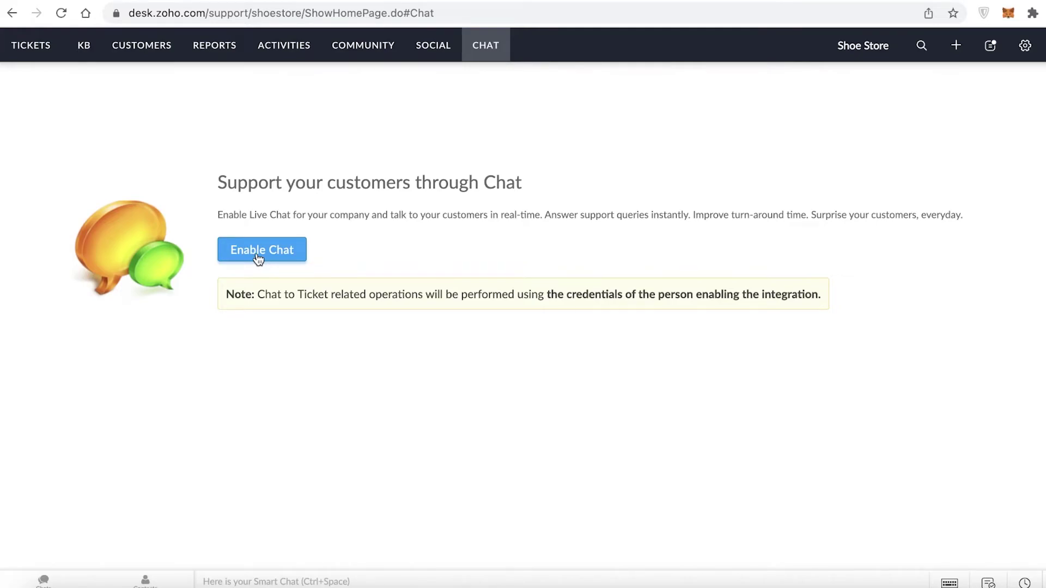
pyautogui.click(258, 258)
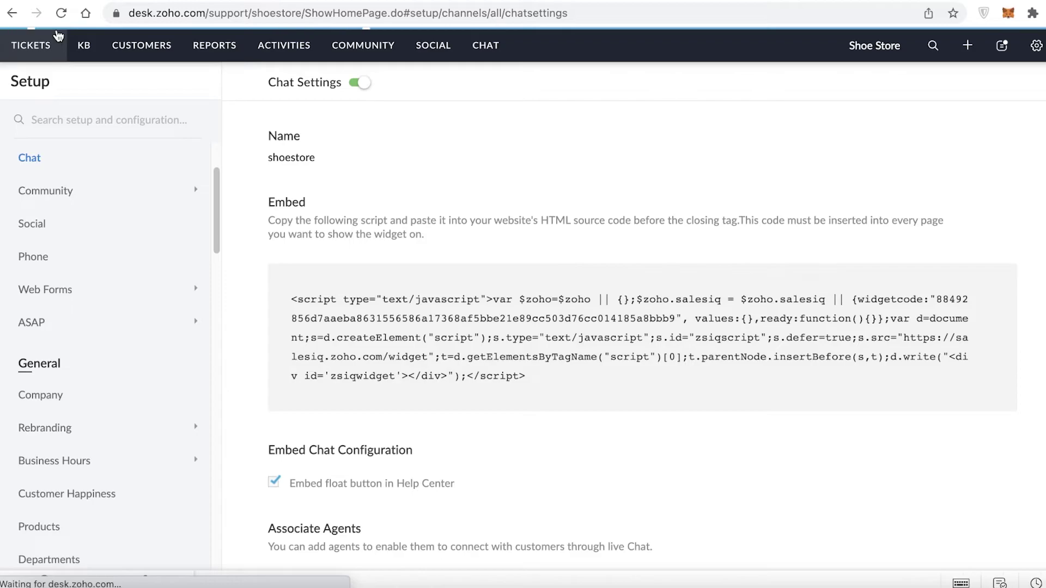
pyautogui.click(58, 36)
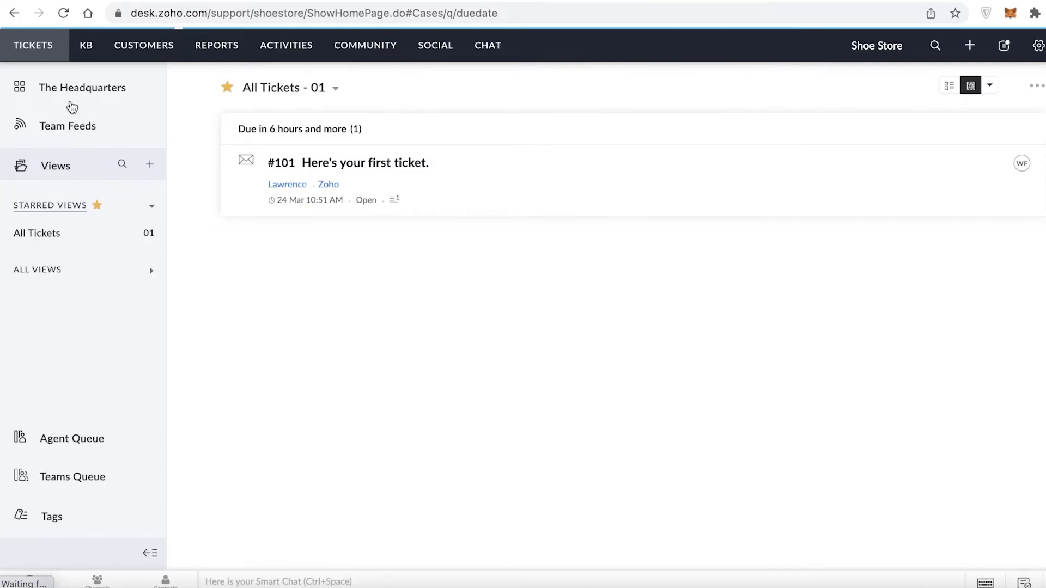
pyautogui.click(982, 48)
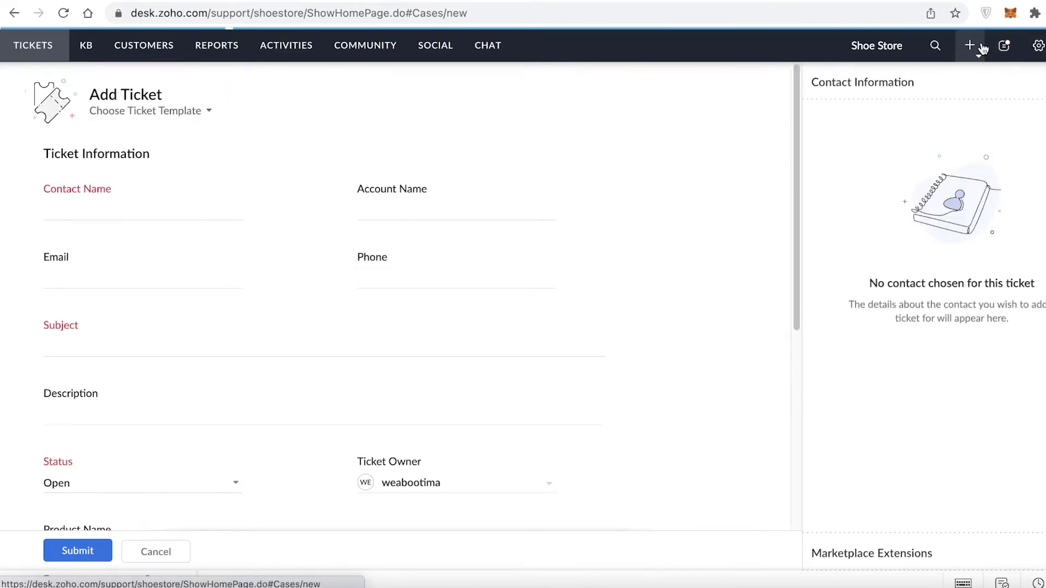
pyautogui.scroll(-6, 176, 168)
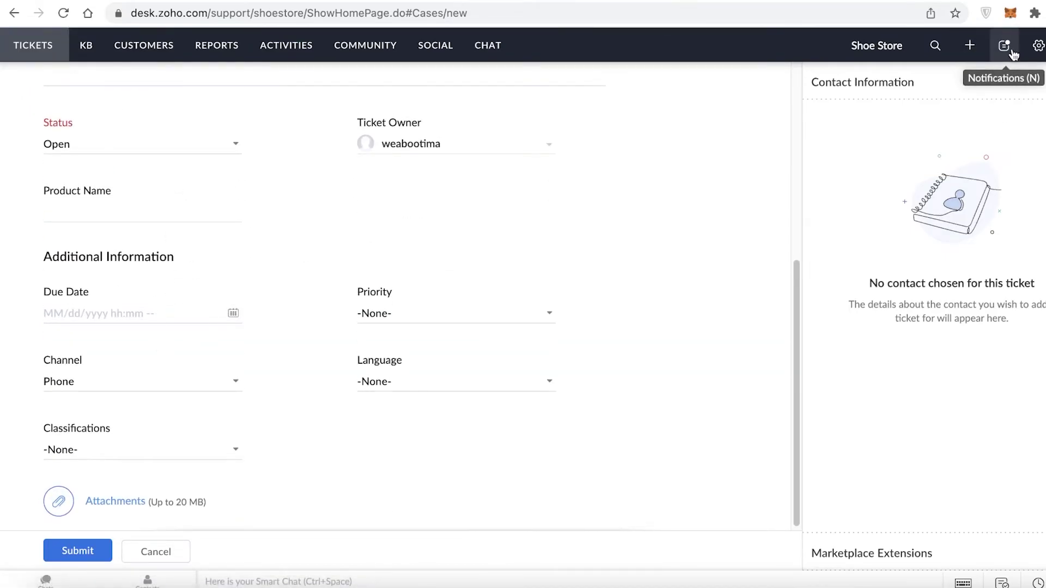
# Check the Notifications panel and the setup overview, closing each afterwards.
pyautogui.click(989, 51)
pyautogui.click(741, 82)
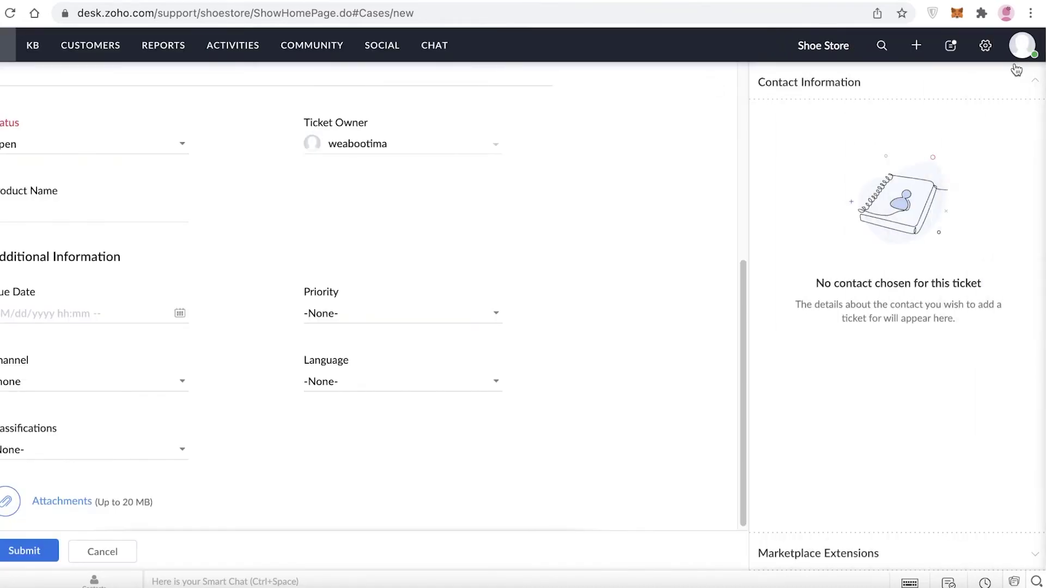
pyautogui.click(986, 53)
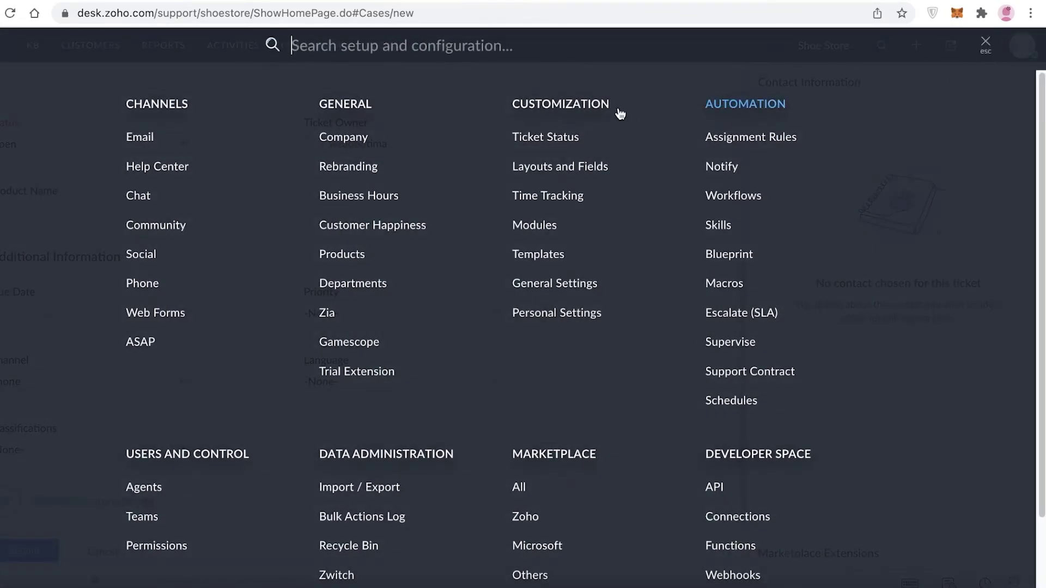
pyautogui.scroll(-2, 591, 245)
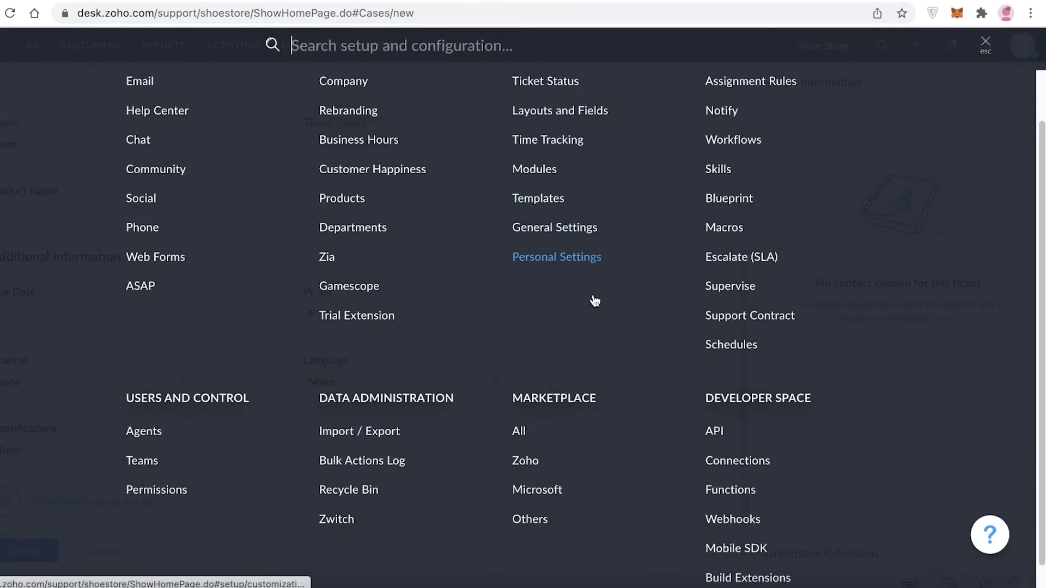
pyautogui.scroll(1, 1007, 180)
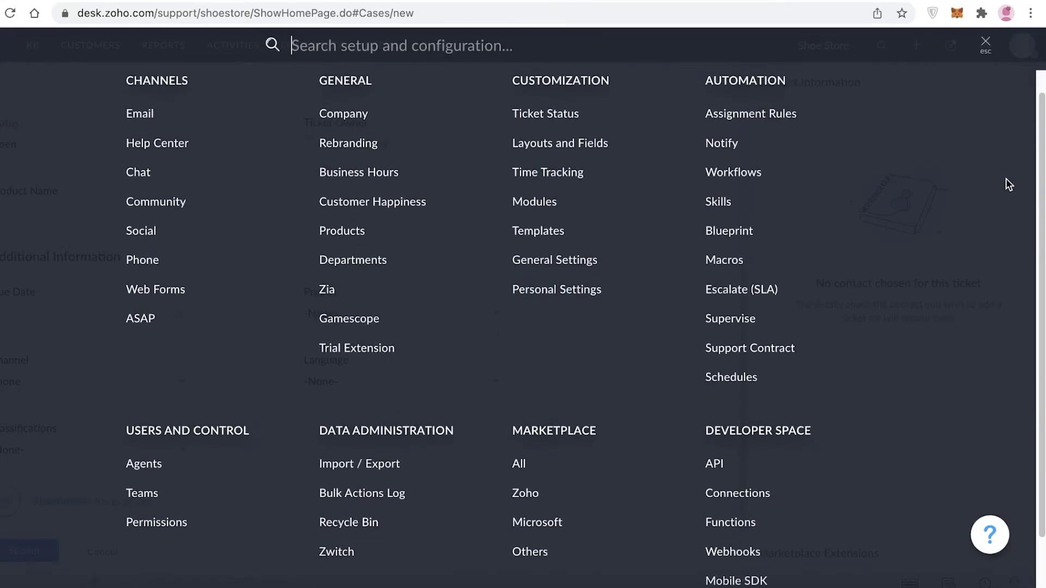
pyautogui.scroll(-2, 1007, 182)
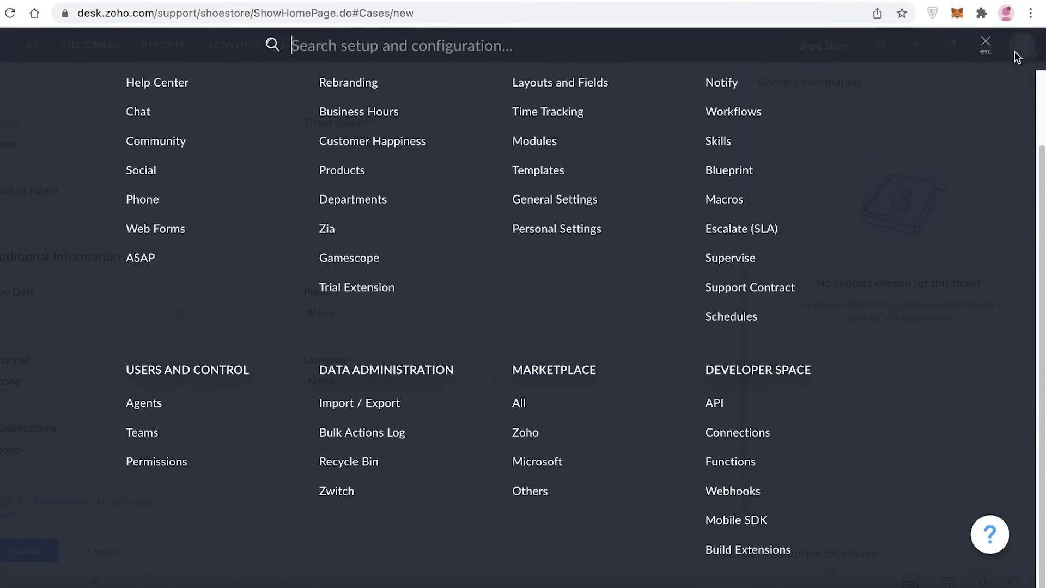
pyautogui.click(986, 43)
# In the agent profile panel, set both Email and Chat availability to offline.
pyautogui.click(1023, 48)
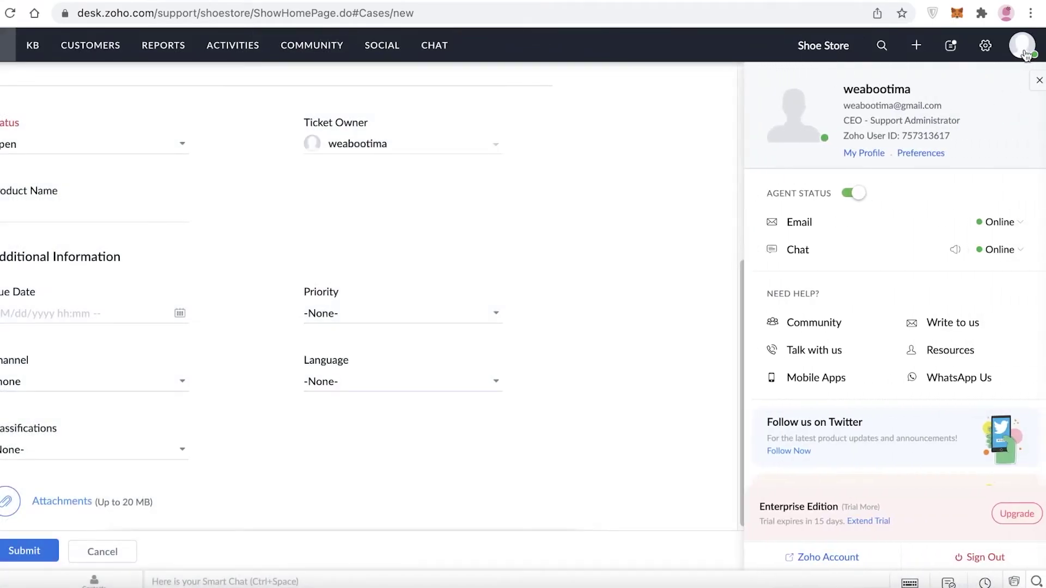
pyautogui.scroll(-2, 910, 245)
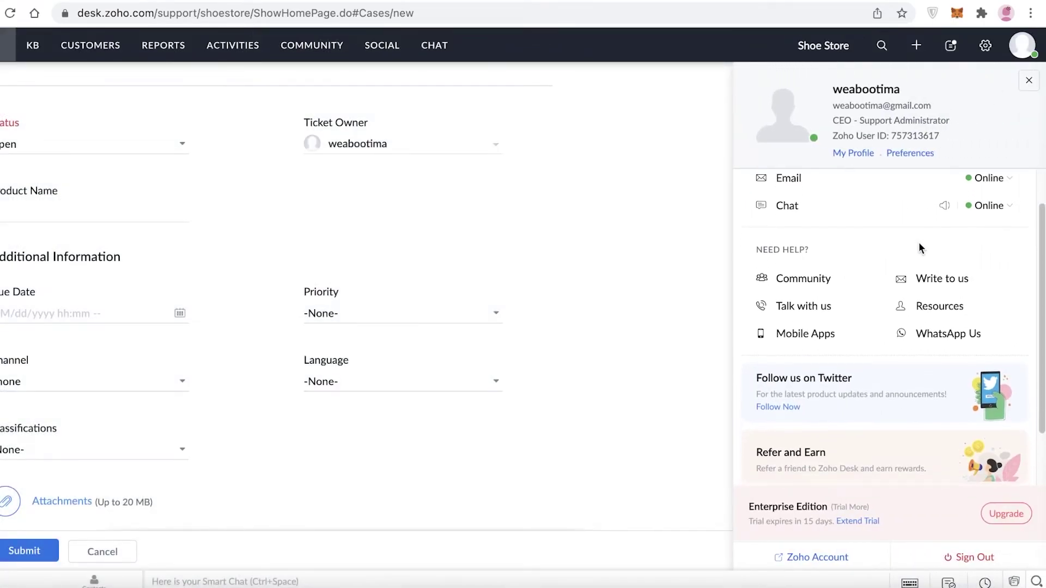
pyautogui.scroll(1, 980, 205)
pyautogui.click(991, 205)
pyautogui.click(968, 256)
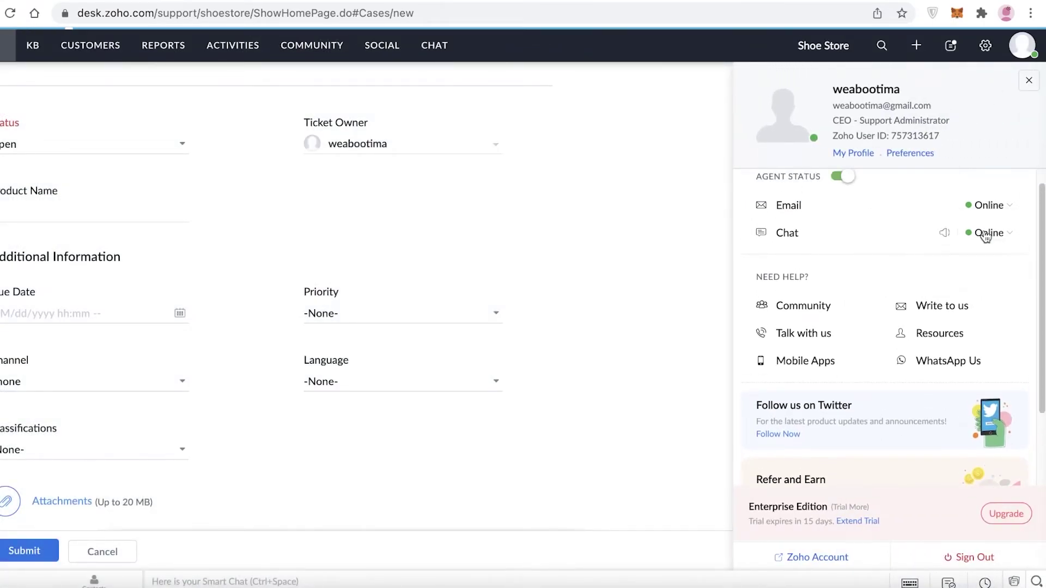
pyautogui.click(997, 240)
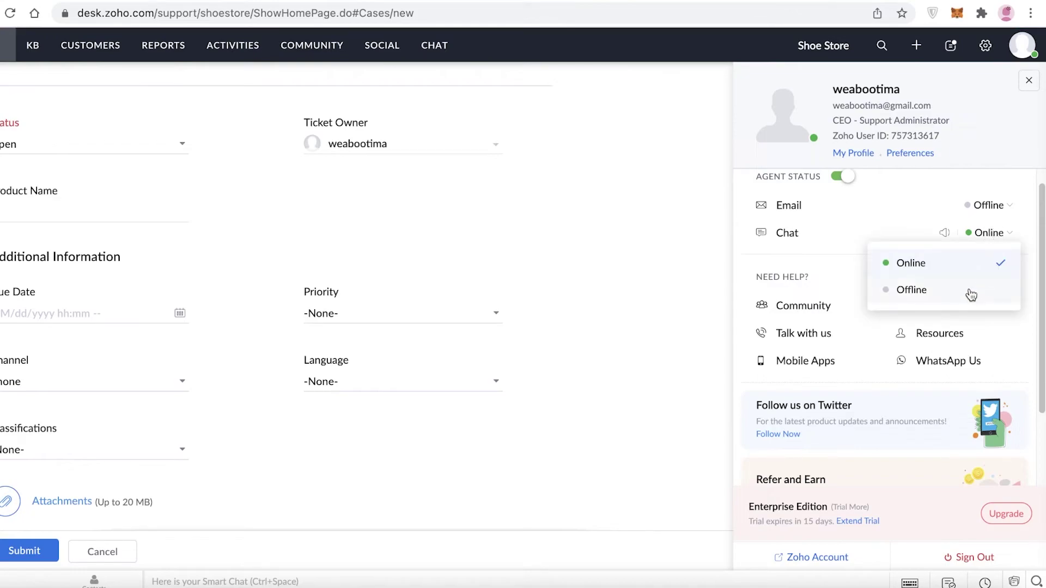
pyautogui.click(971, 294)
# Close the profile panel and collapse the Contact Information section.
pyautogui.scroll(-3, 847, 247)
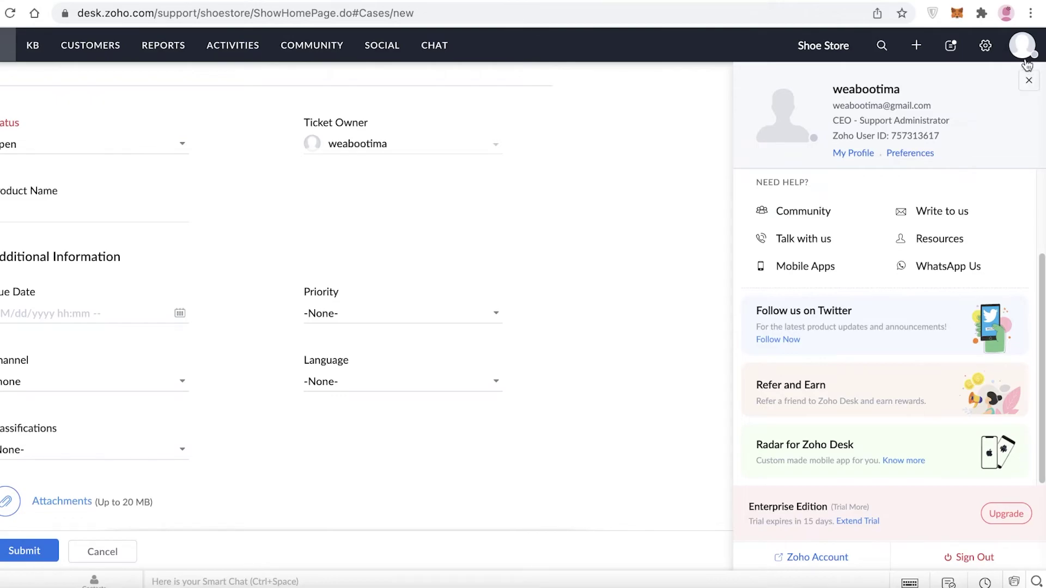
pyautogui.click(1029, 81)
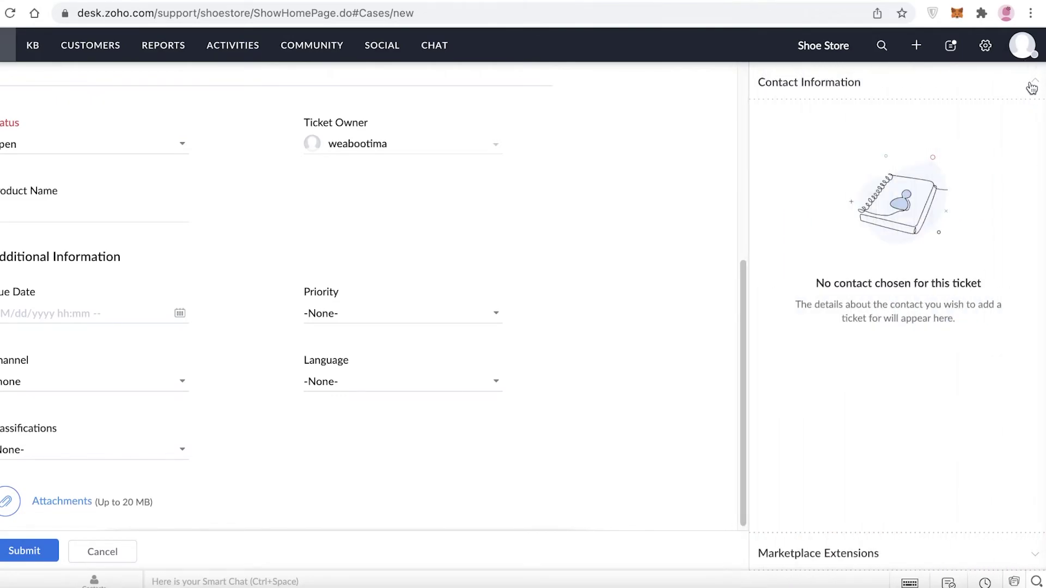
pyautogui.click(1031, 86)
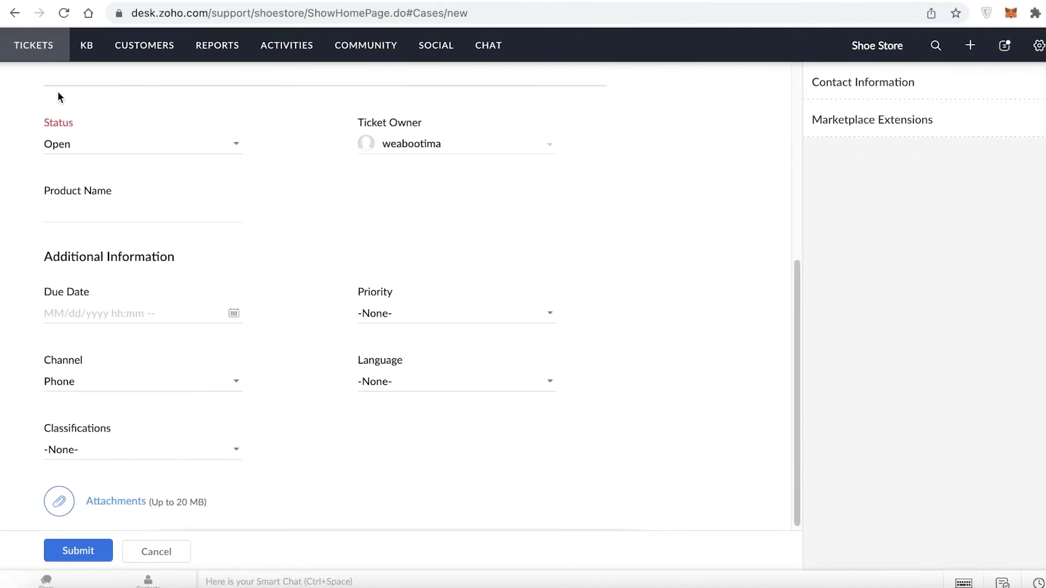
# In Countdown Mode settings, add a 45 MINUTES column, remove ON HOLD and 1 HOUR, and save.
pyautogui.click(13, 49)
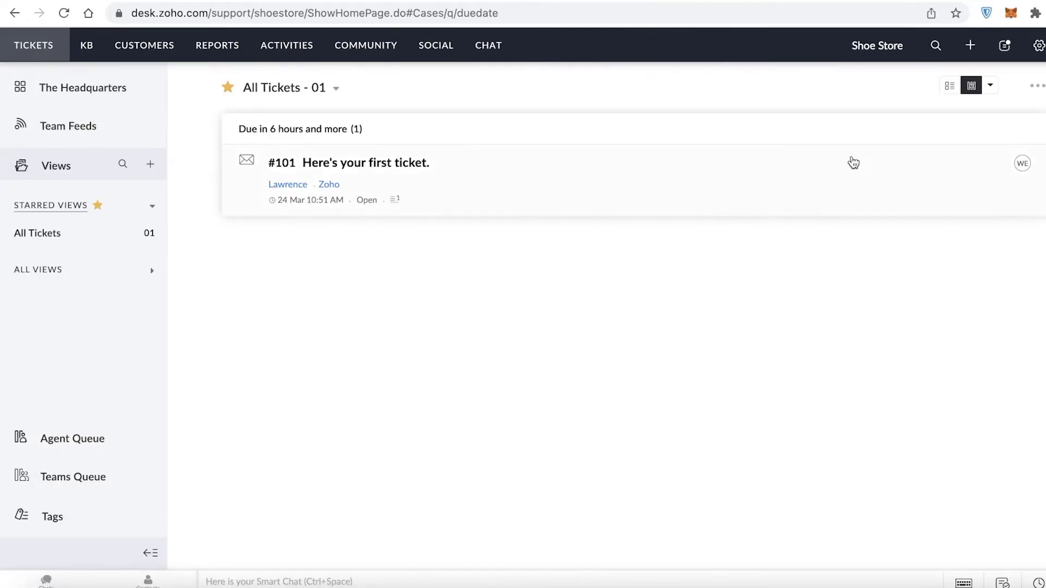
pyautogui.click(990, 85)
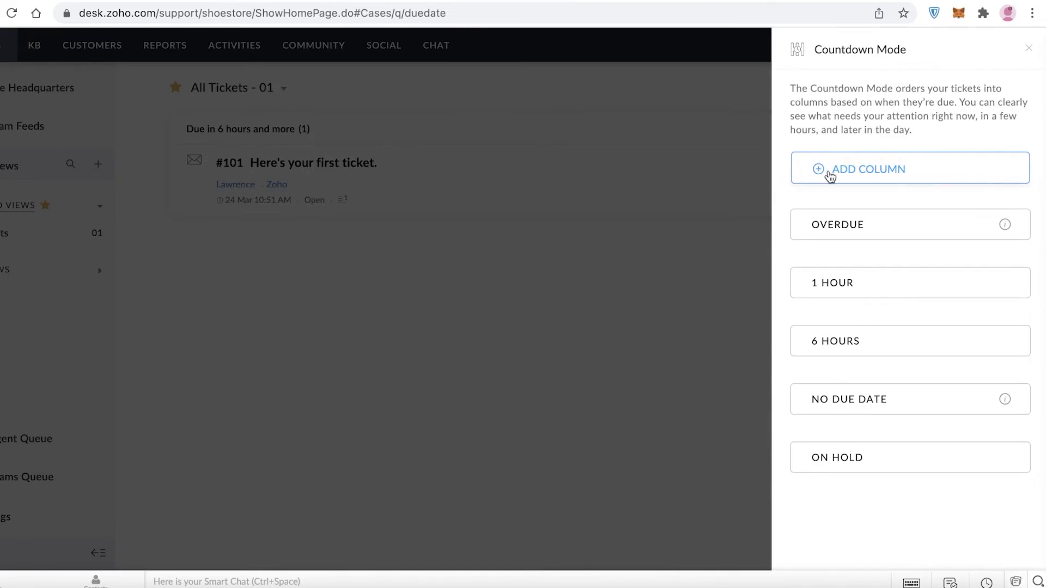
pyautogui.click(829, 177)
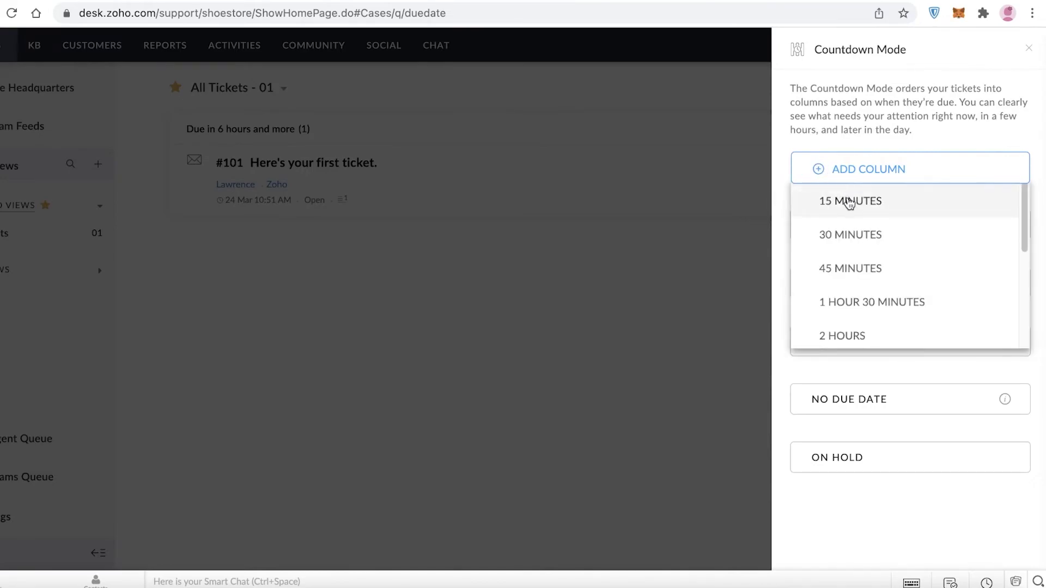
pyautogui.click(861, 266)
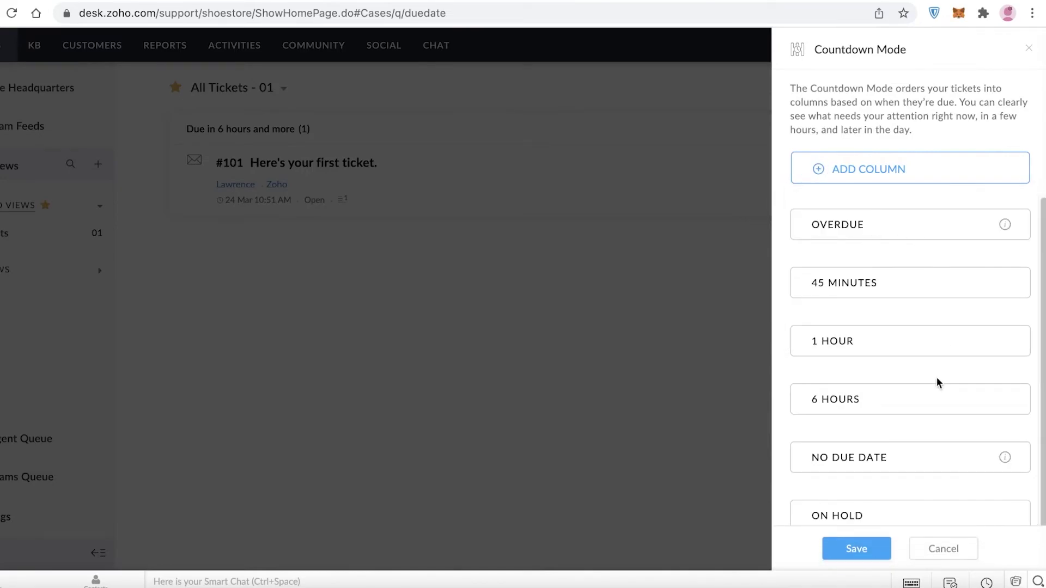
pyautogui.scroll(-2, 921, 398)
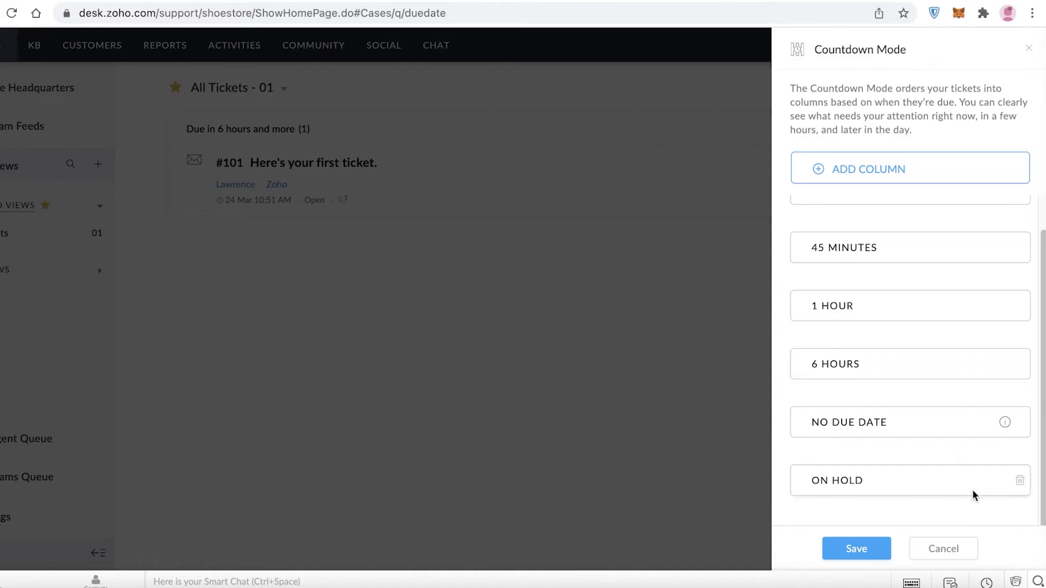
pyautogui.click(1005, 481)
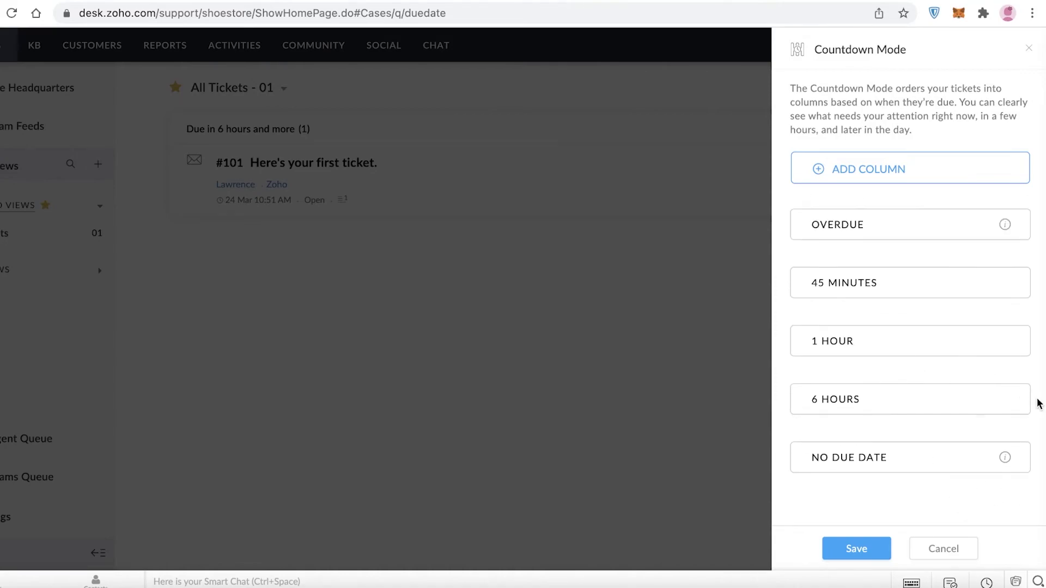
pyautogui.click(1004, 341)
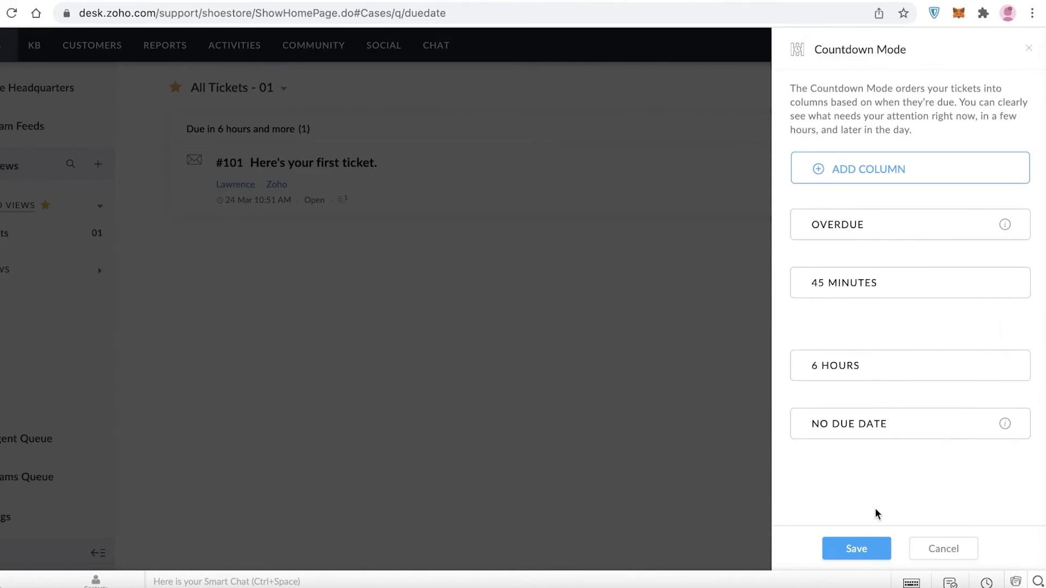
pyautogui.click(865, 549)
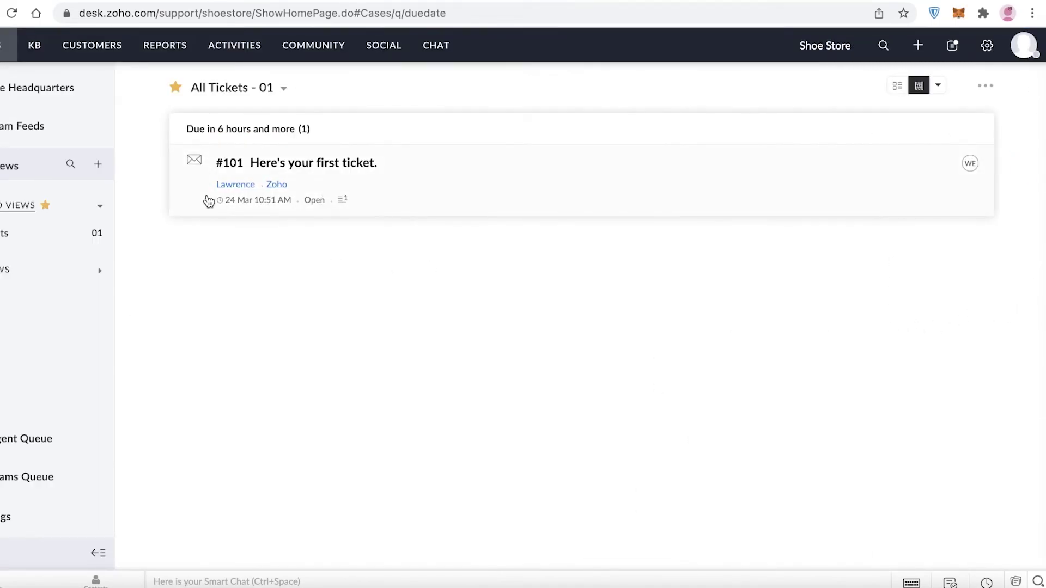
# Toggle the ticket list out of and back into Countdown Mode, then start a new ticket.
pyautogui.click(900, 86)
pyautogui.click(919, 89)
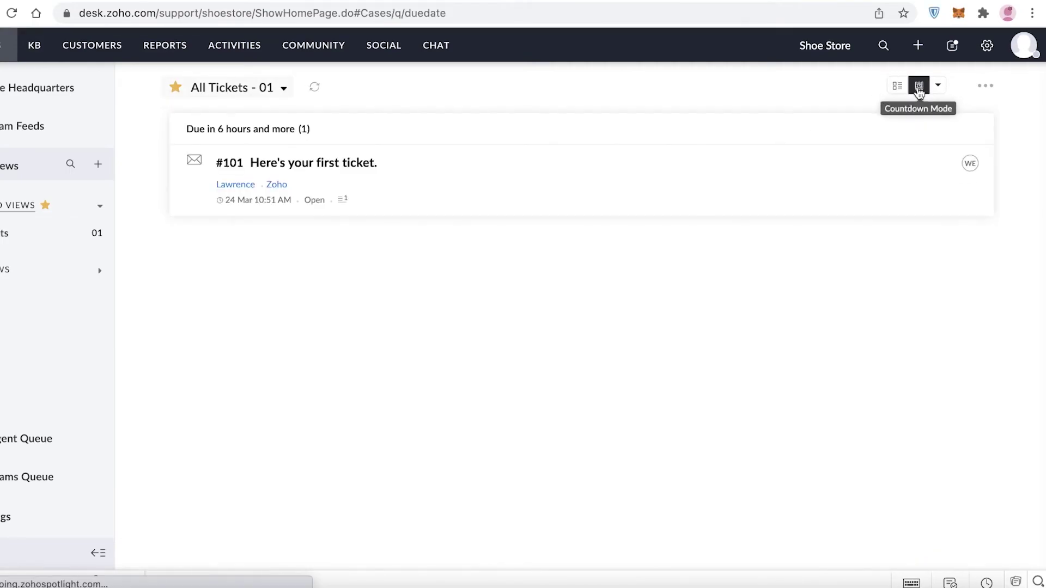
pyautogui.click(226, 86)
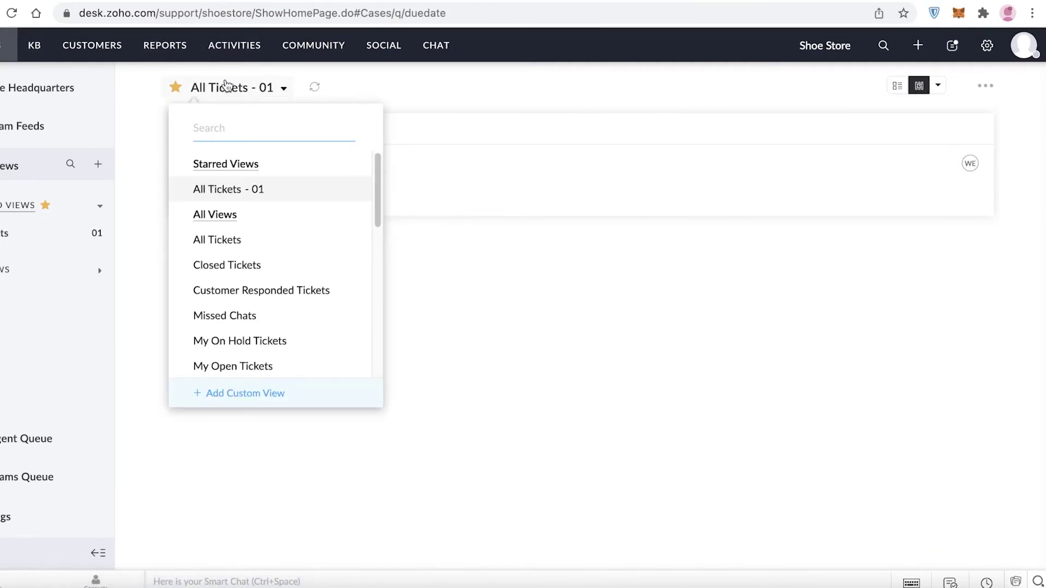
pyautogui.click(938, 85)
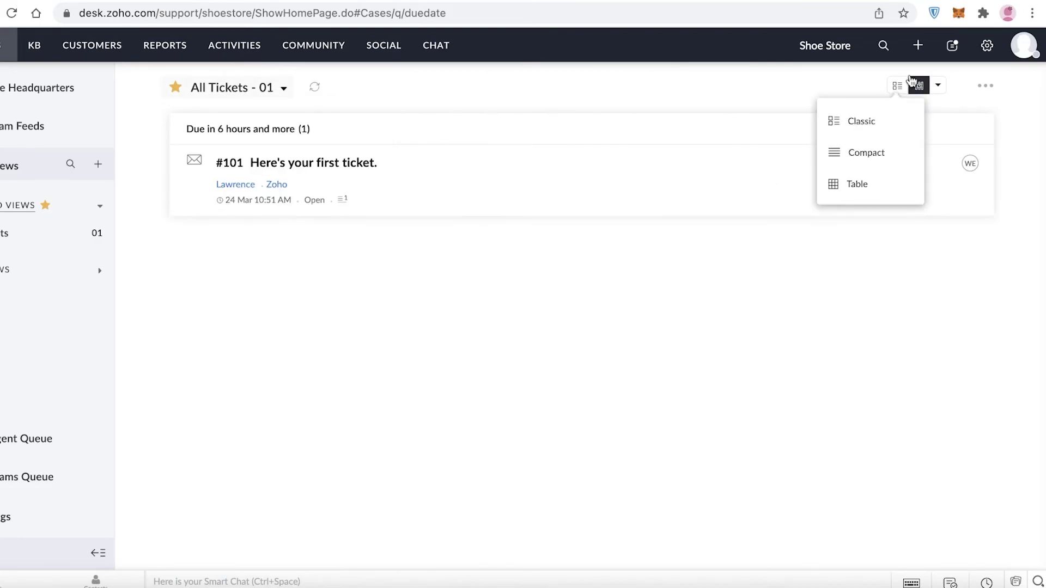
pyautogui.click(928, 45)
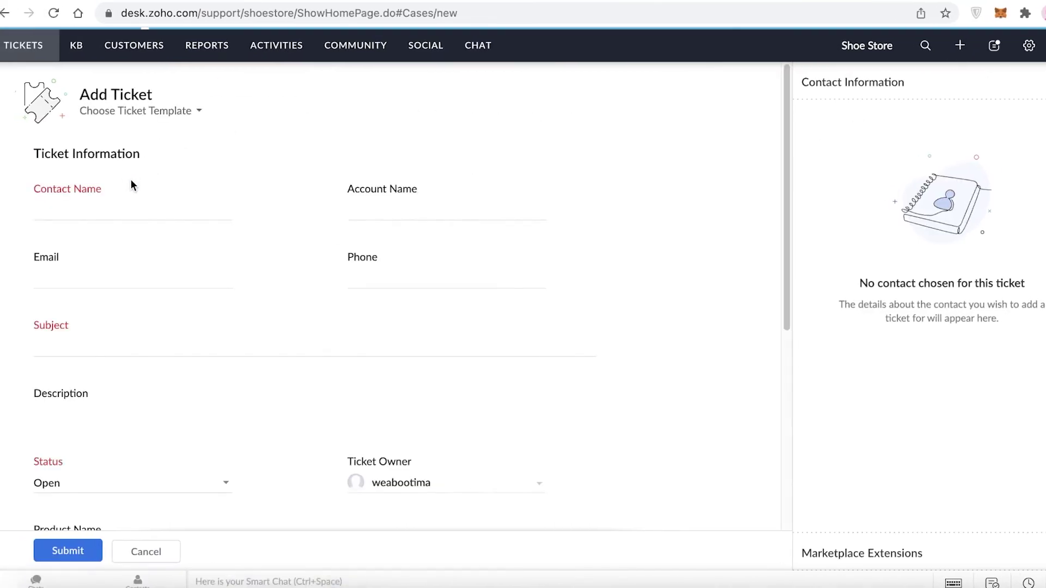
# Enter a new contact's name and subject 'sdef', keeping status Open.
pyautogui.click(196, 209)
pyautogui.write('ggh')
pyautogui.click(187, 354)
pyautogui.write('sdef')
pyautogui.scroll(-2, 153, 412)
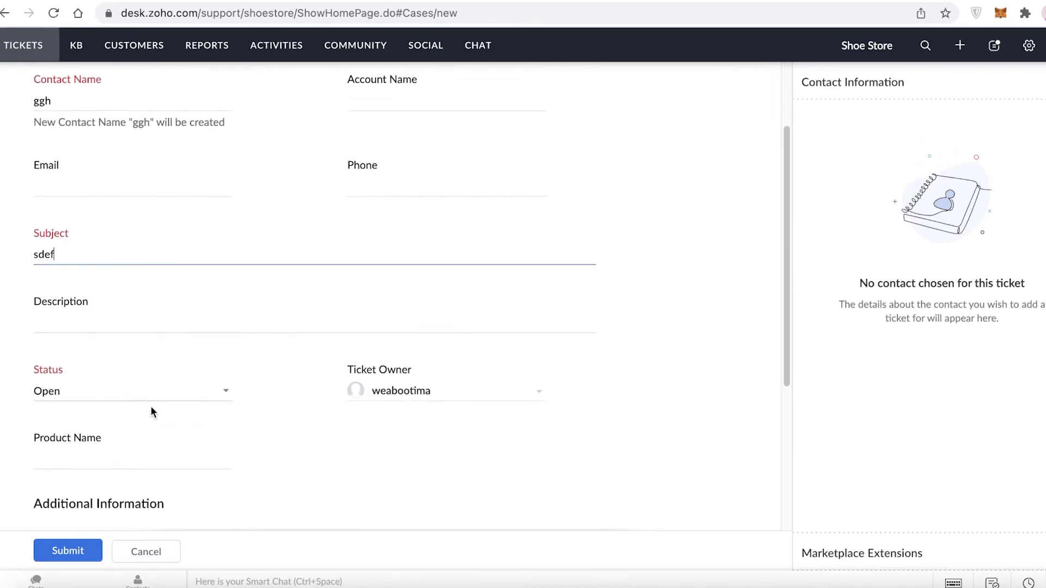
pyautogui.click(124, 392)
pyautogui.click(91, 433)
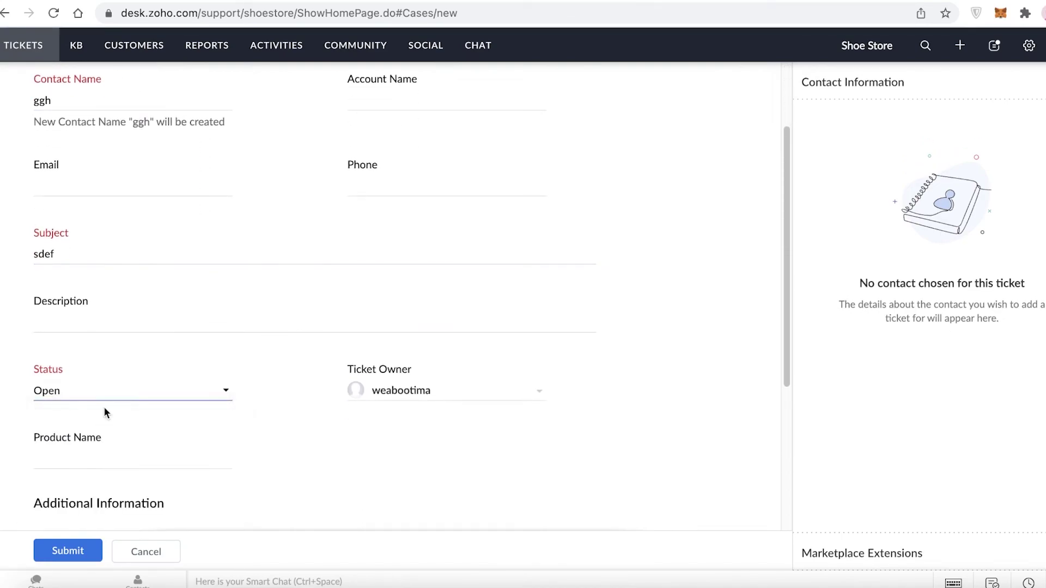
# Set the due date to 03/22/2022 12:00 PM and submit the ticket.
pyautogui.scroll(-2, 265, 386)
pyautogui.click(90, 440)
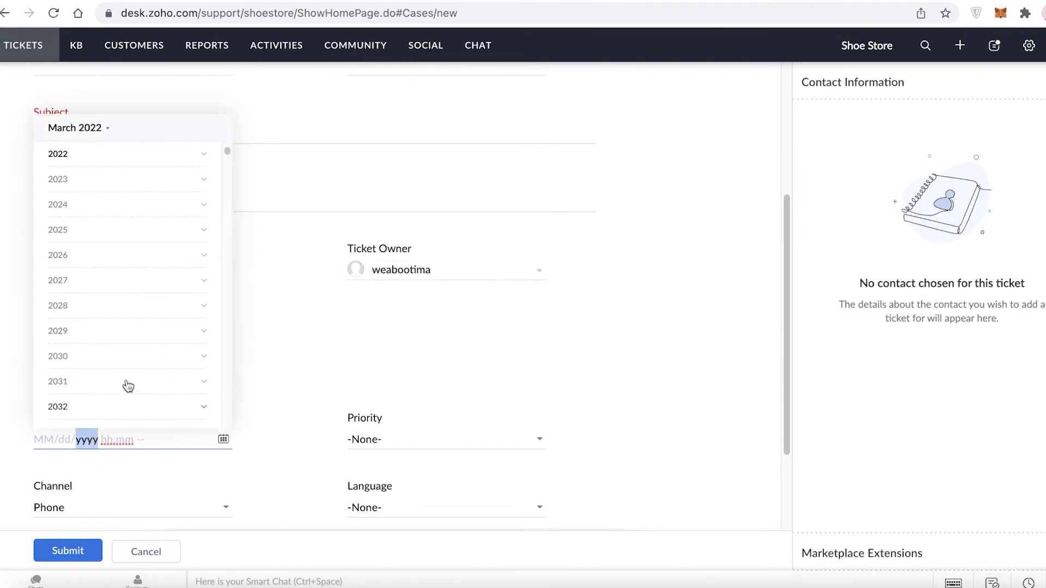
pyautogui.click(127, 443)
pyautogui.click(226, 444)
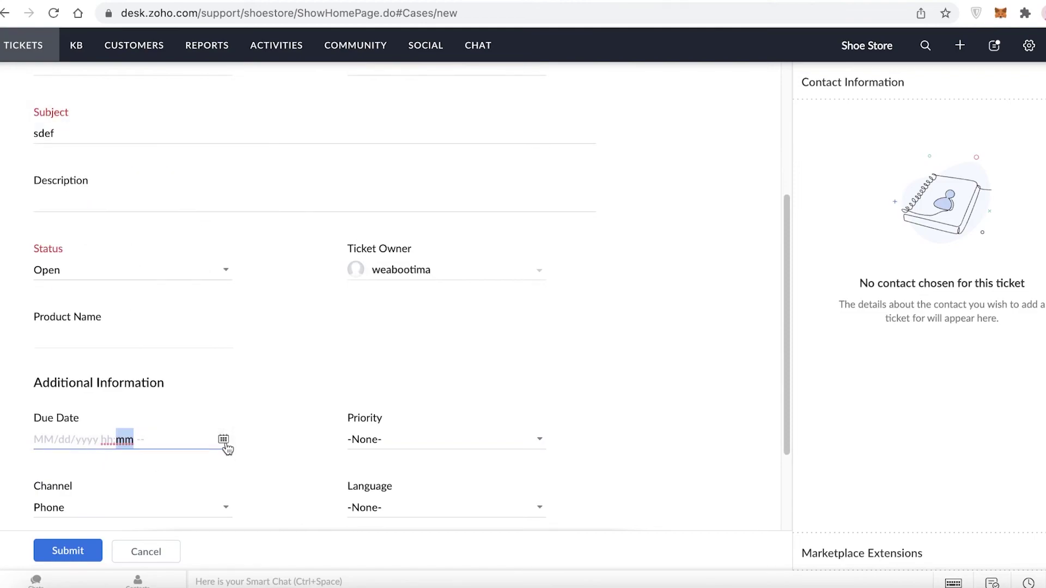
pyautogui.click(225, 442)
pyautogui.click(82, 407)
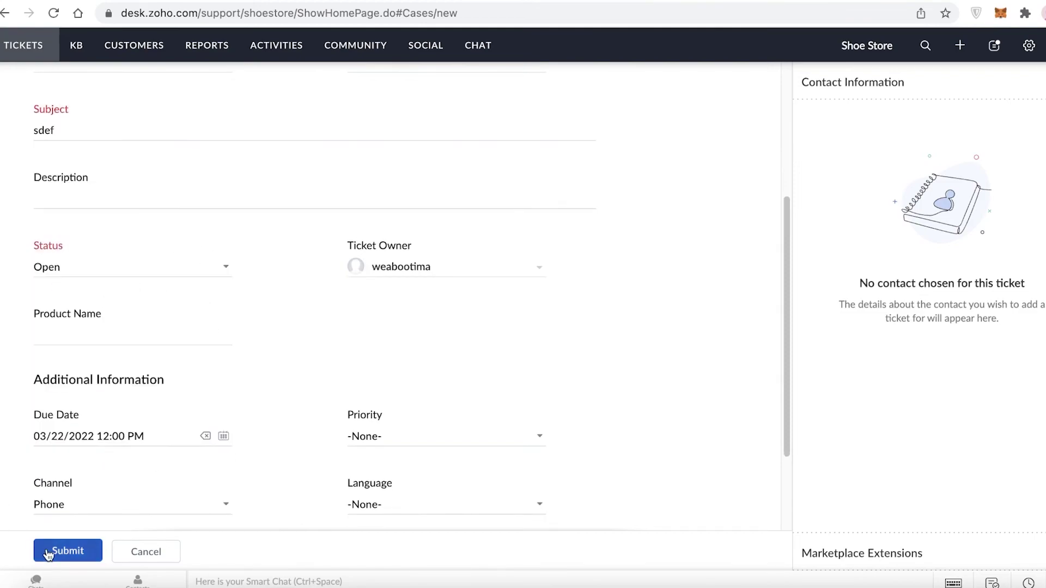
pyautogui.click(58, 549)
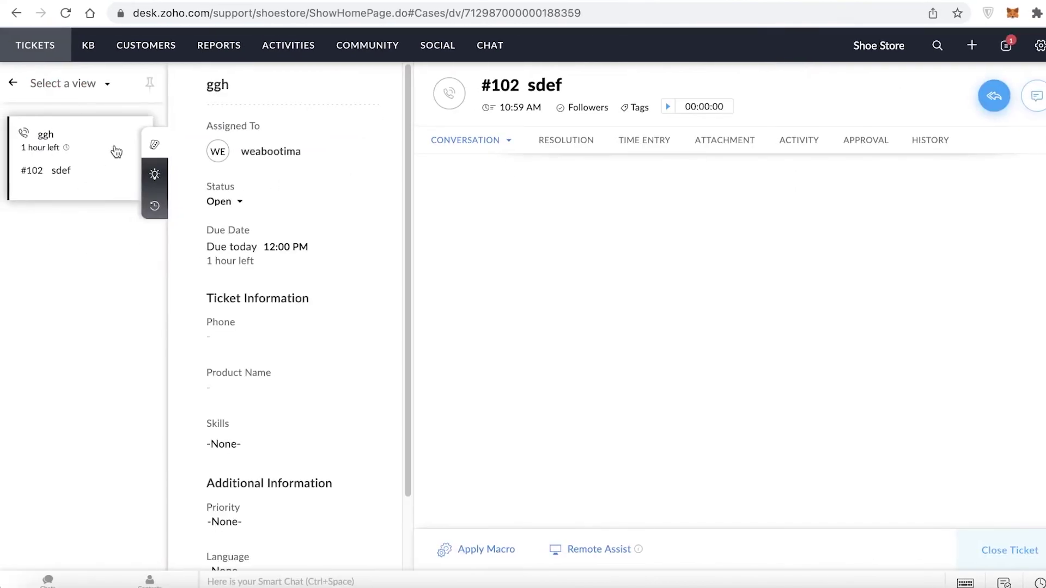
# Open ticket #102 sdef, view its suggested articles and history, then go to Customers.
pyautogui.moveTo(54, 156)
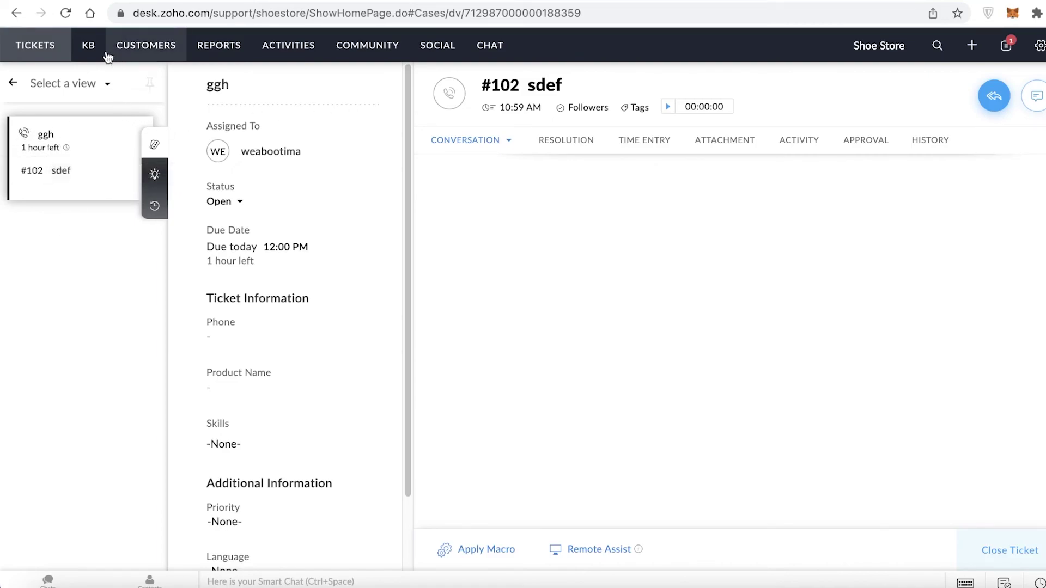
pyautogui.click(35, 45)
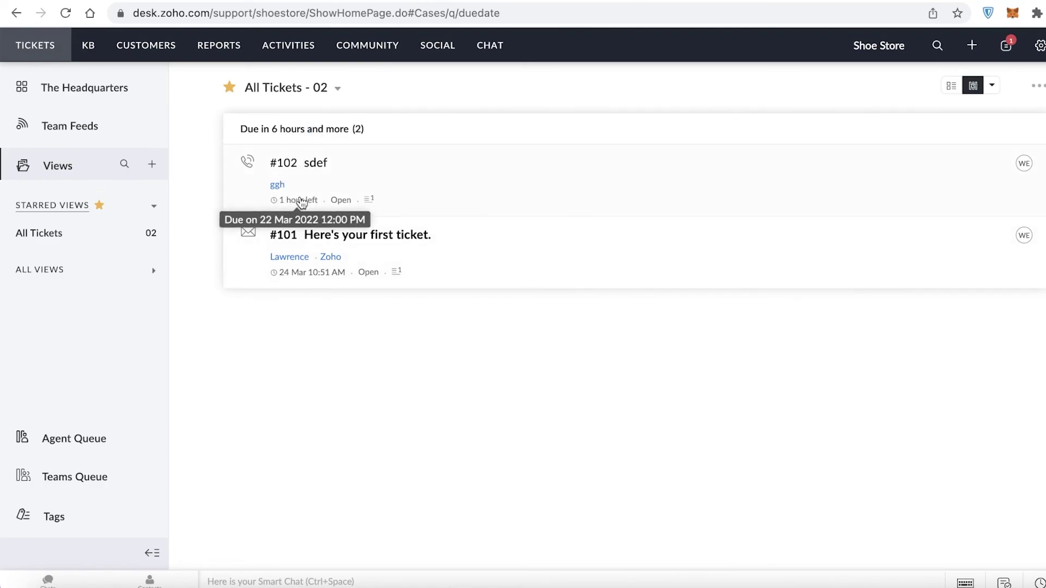
pyautogui.click(642, 192)
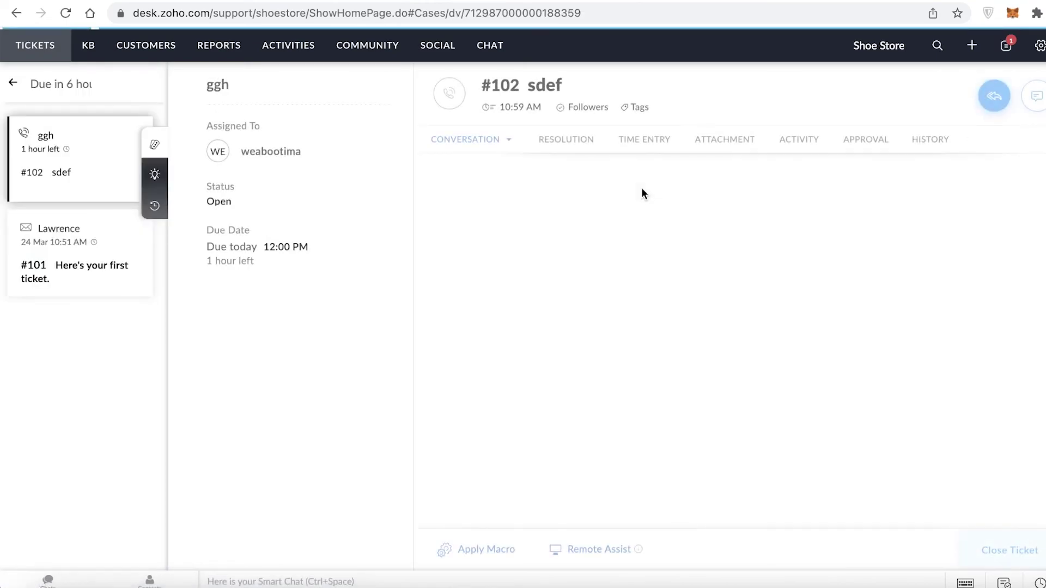
pyautogui.click(155, 174)
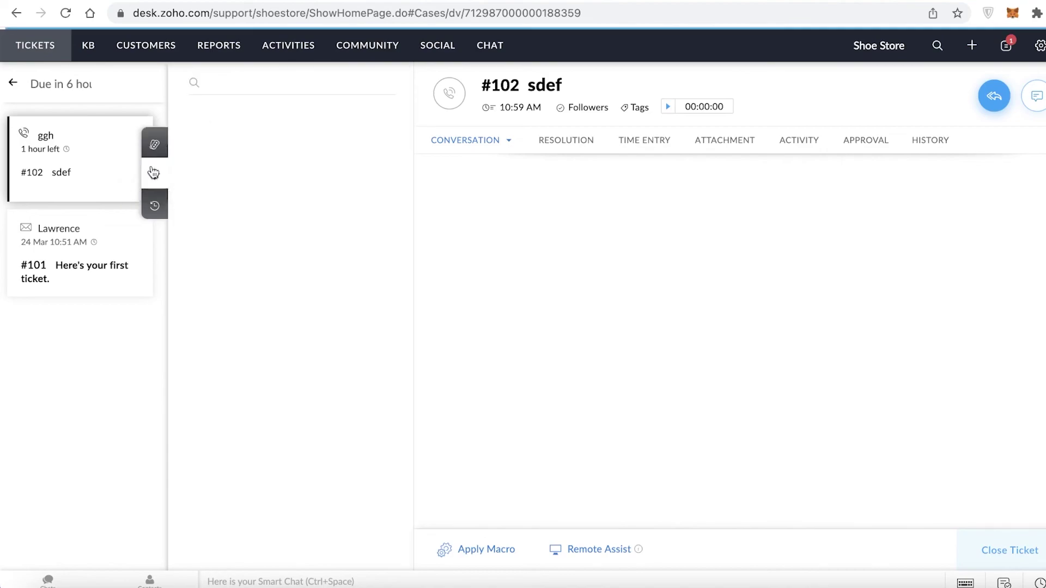
pyautogui.click(164, 209)
pyautogui.click(153, 164)
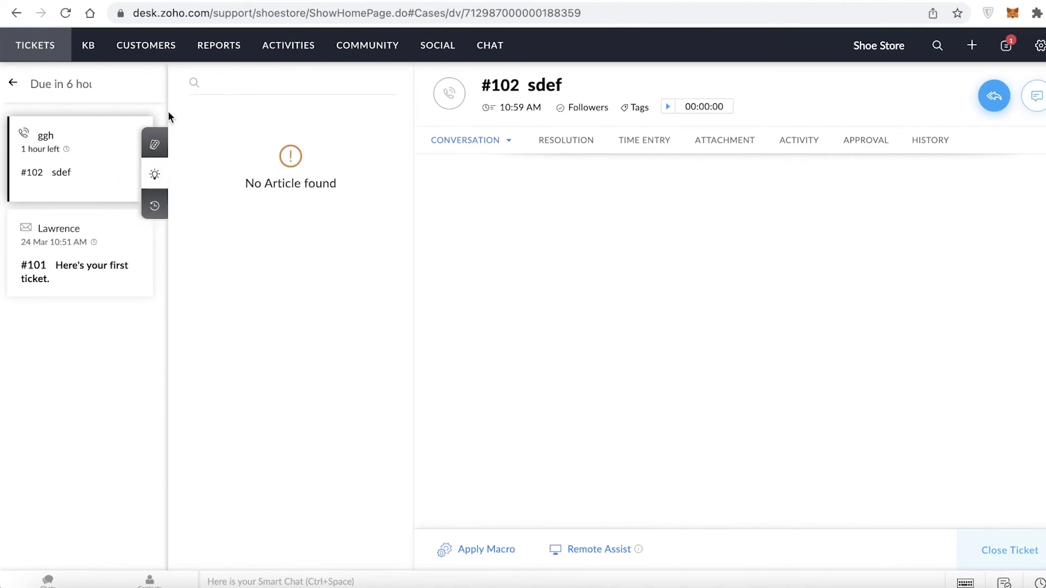
pyautogui.click(118, 57)
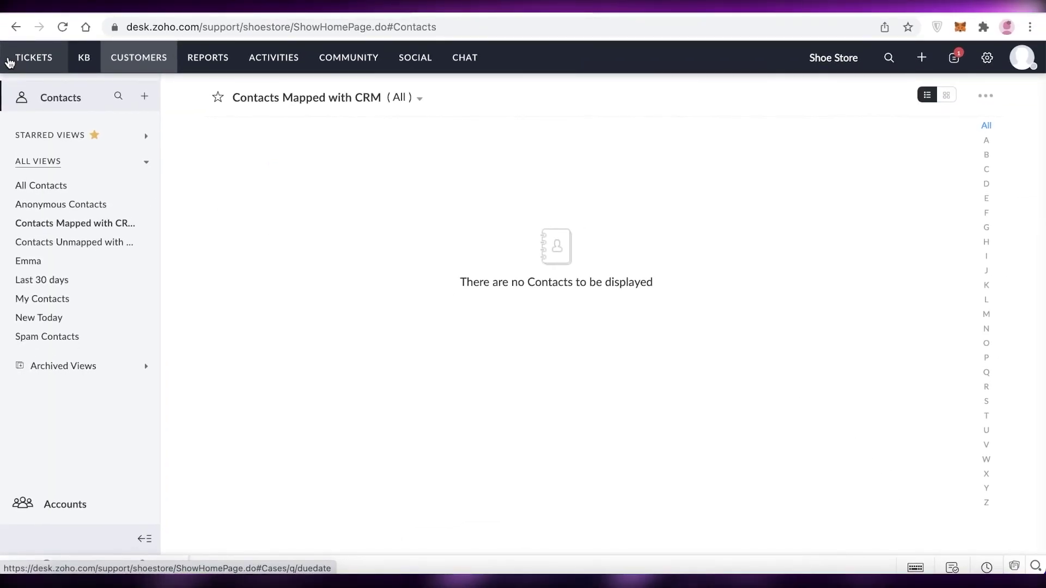
# Return to the All Tickets list and open the agent's profile panel.
pyautogui.click(9, 58)
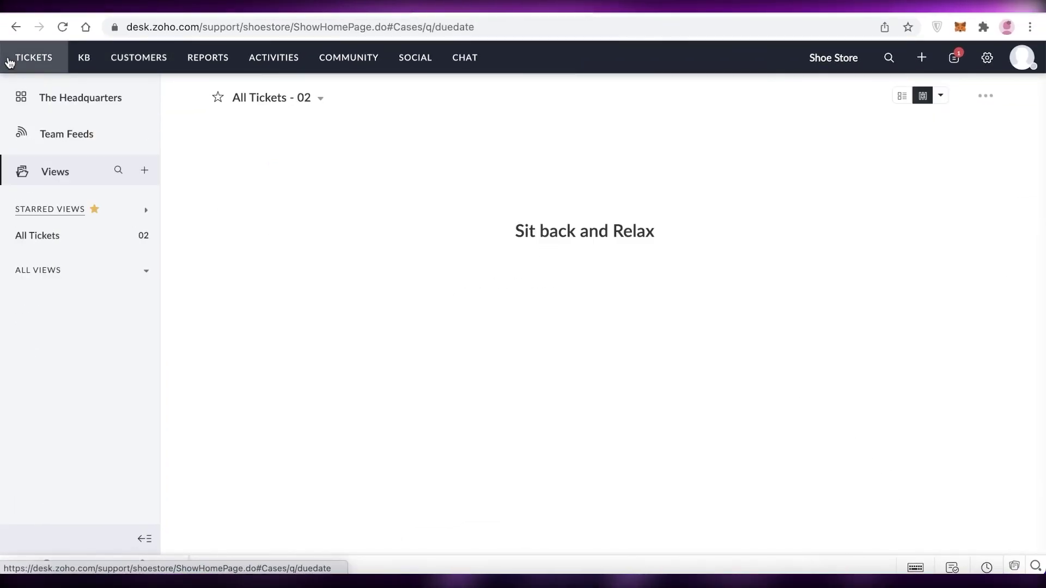
pyautogui.click(1022, 58)
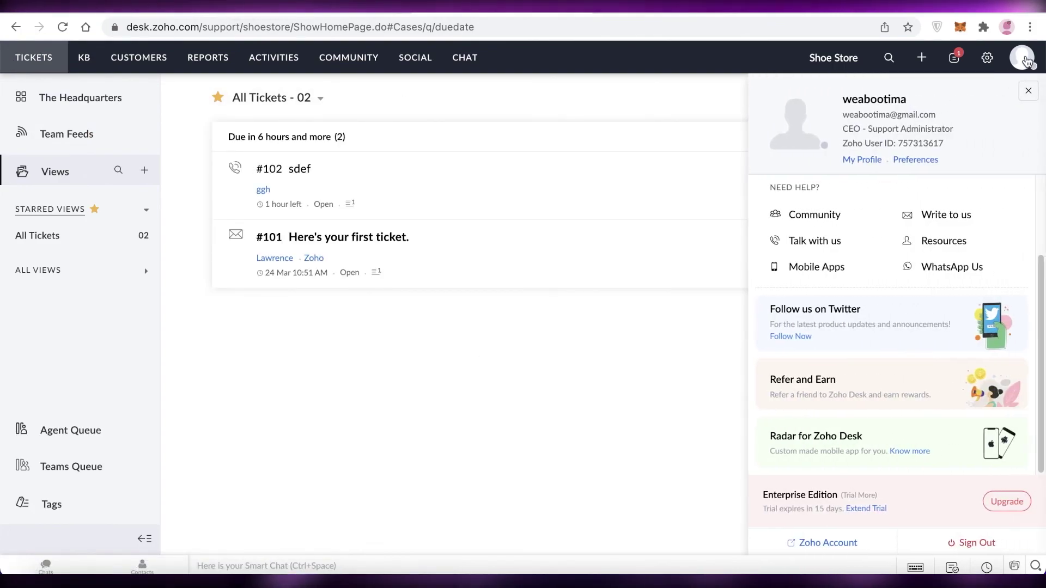